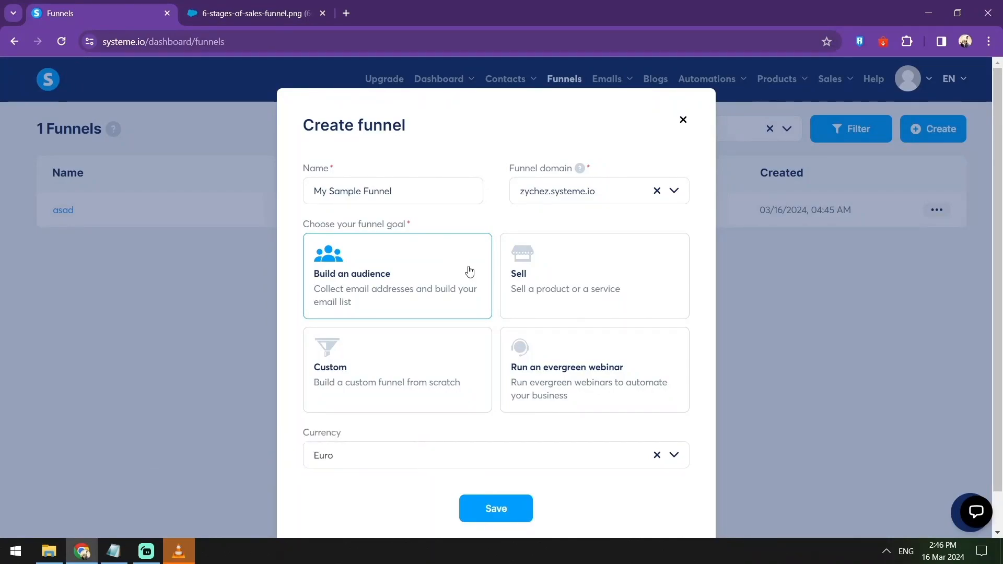
# Step: Compare the goal options for My Sample Funnel and choose Run an evergreen webinar
pyautogui.click(609, 262)
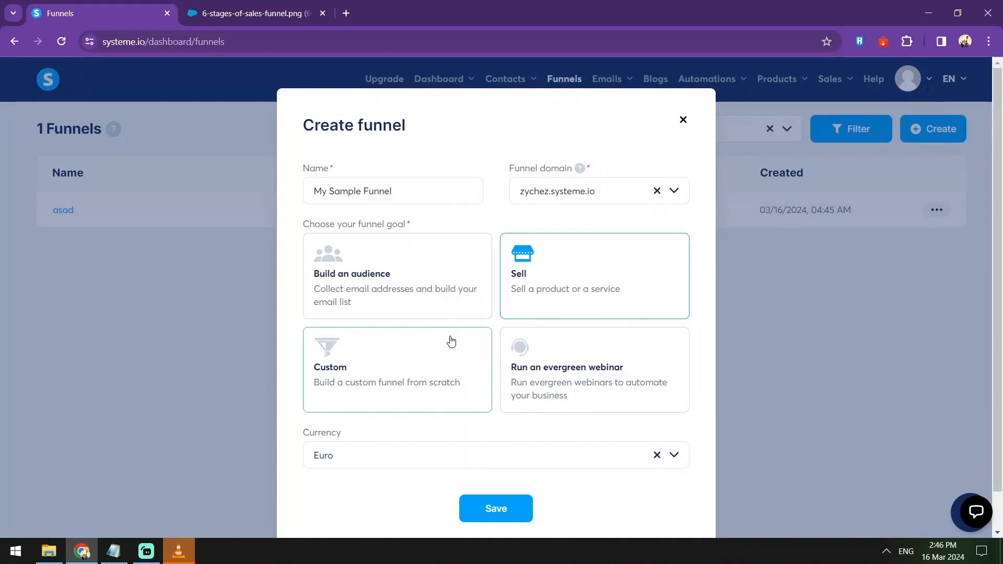
pyautogui.click(450, 342)
pyautogui.scroll(-1, 520, 282)
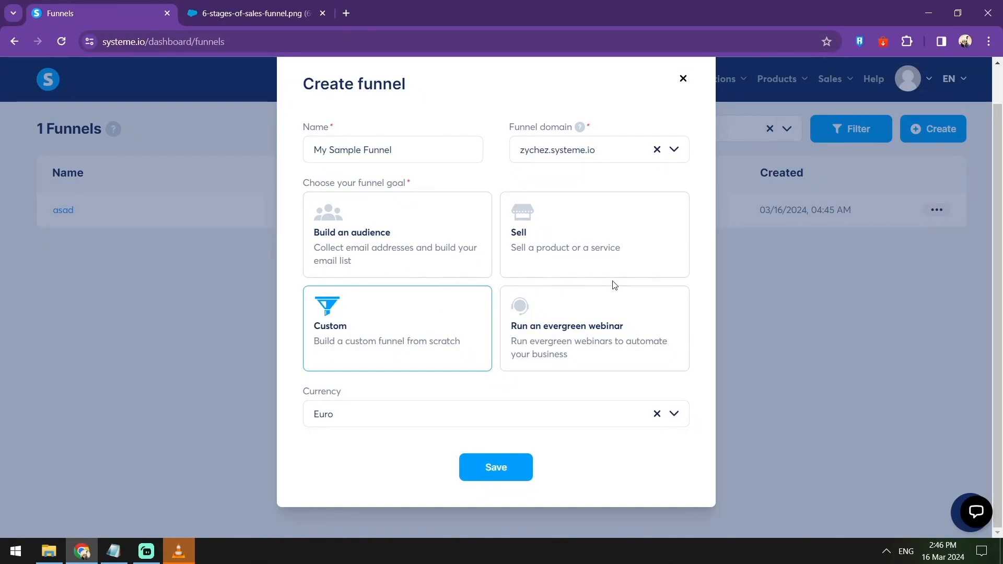
pyautogui.click(641, 312)
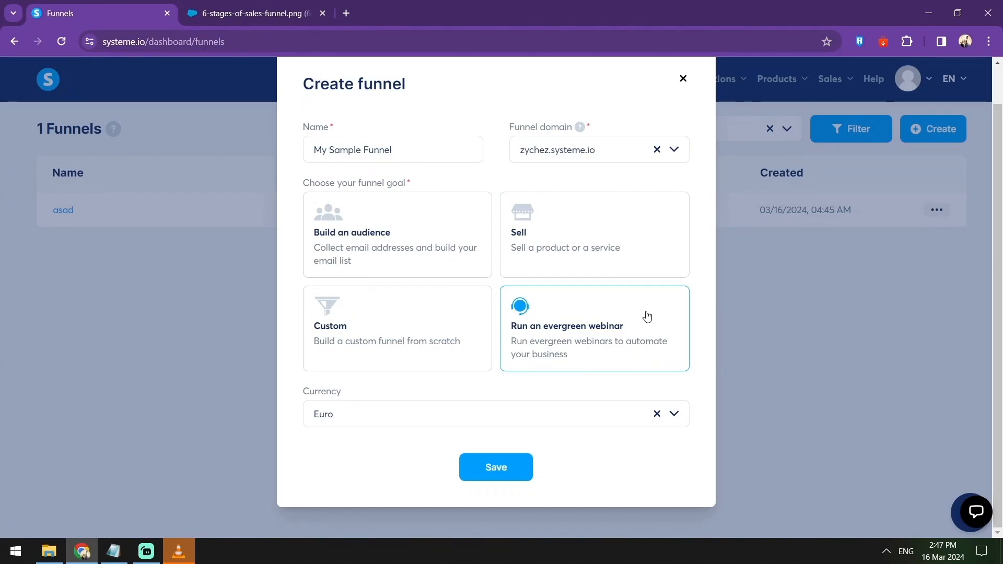
# Step: Set the funnel currency to Philippine Peso, try to save the new funnel, and close the creation dialog
pyautogui.click(506, 420)
pyautogui.scroll(-7, 481, 329)
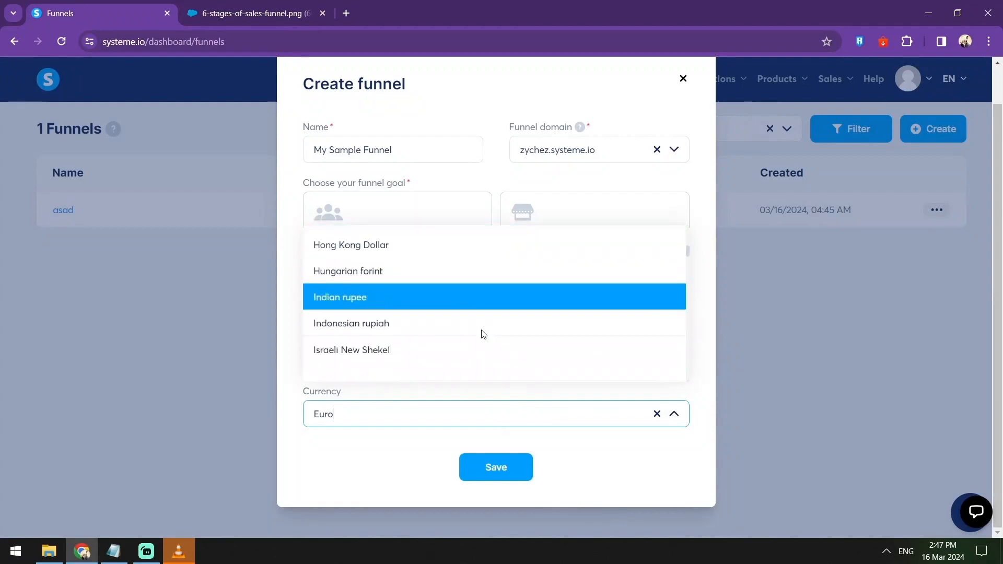
pyautogui.scroll(-7, 482, 326)
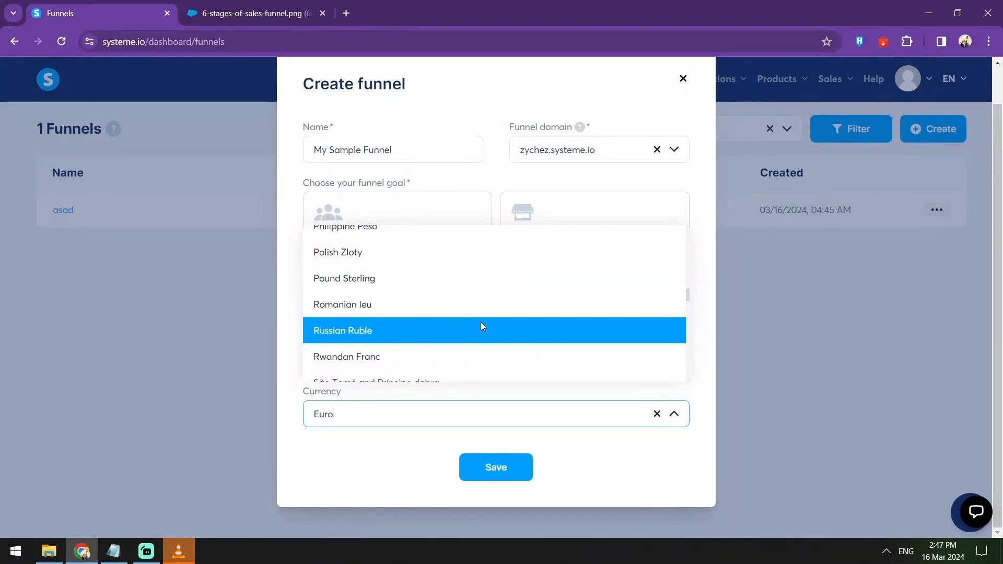
pyautogui.scroll(2, 481, 326)
pyautogui.click(431, 292)
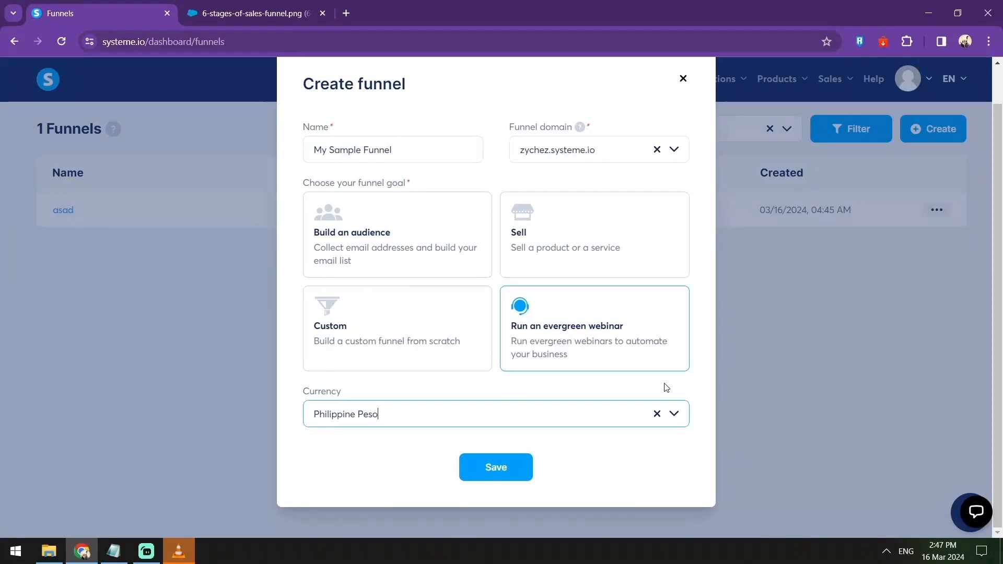
pyautogui.click(447, 416)
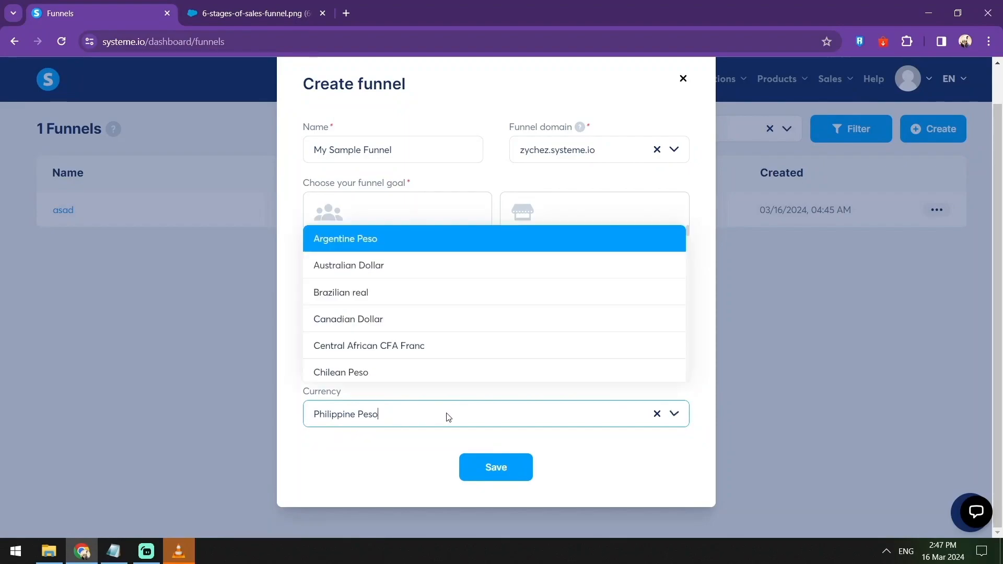
pyautogui.click(448, 418)
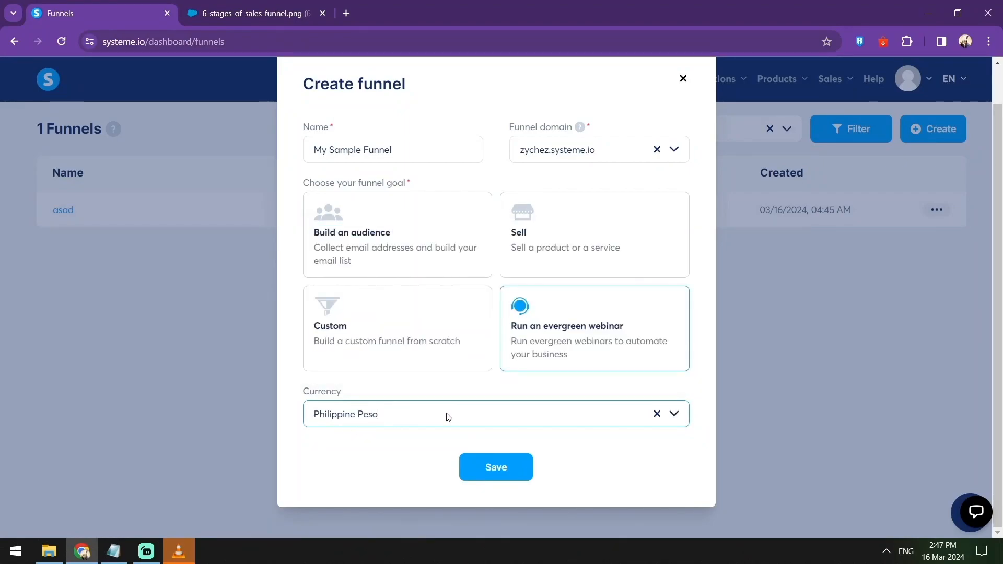
pyautogui.click(475, 468)
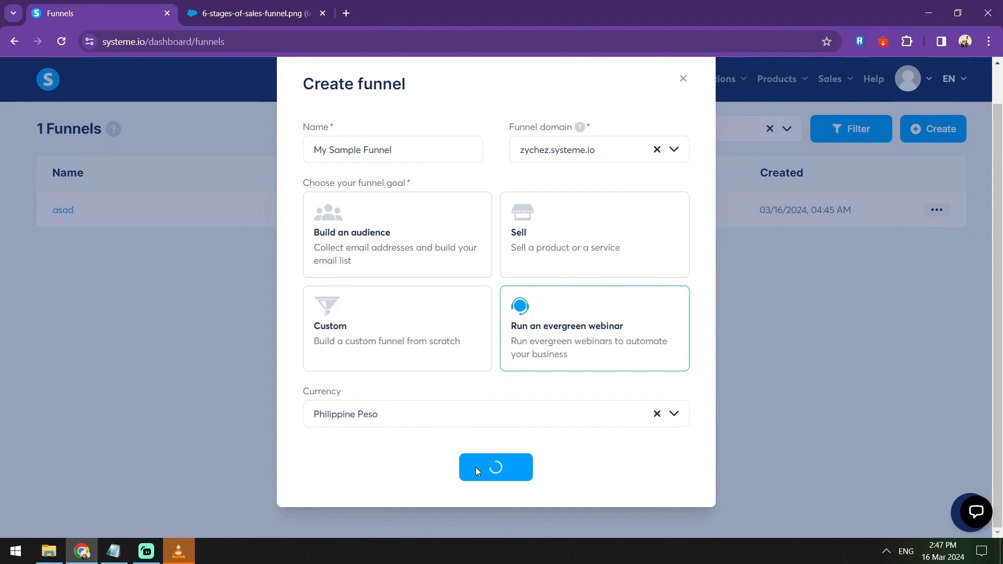
pyautogui.click(682, 79)
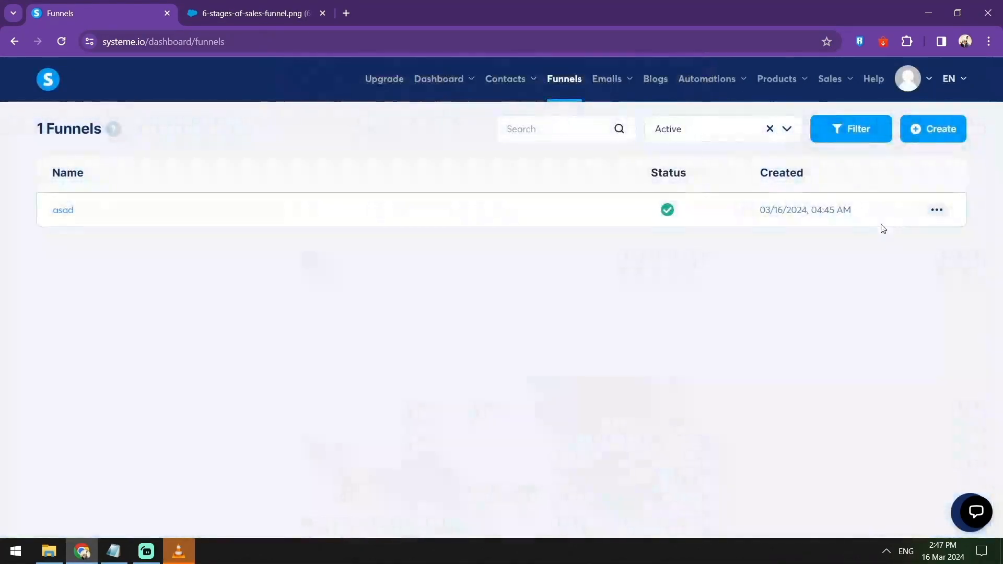
# Step: Delete the existing asad funnel and confirm its removal
pyautogui.click(937, 211)
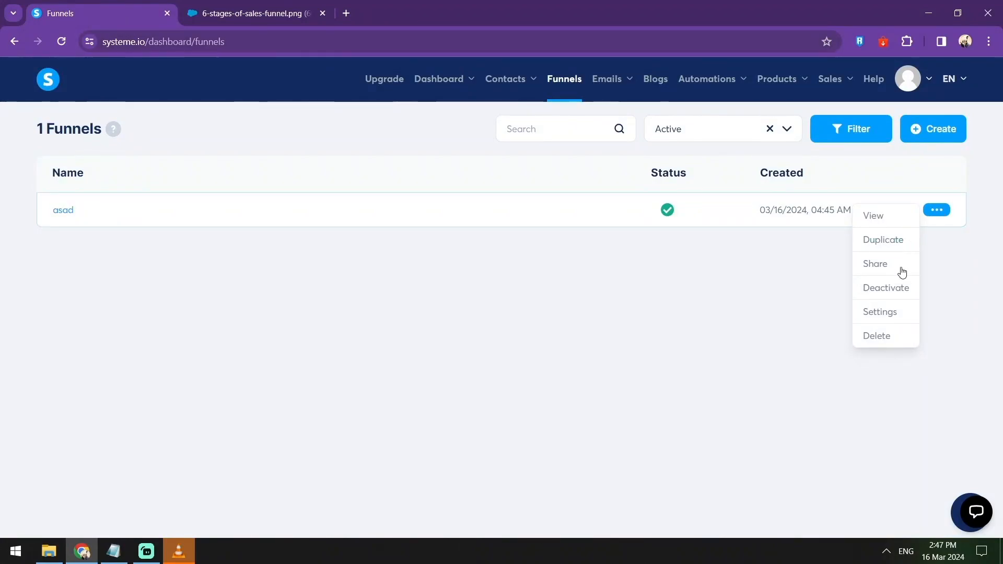
pyautogui.click(885, 337)
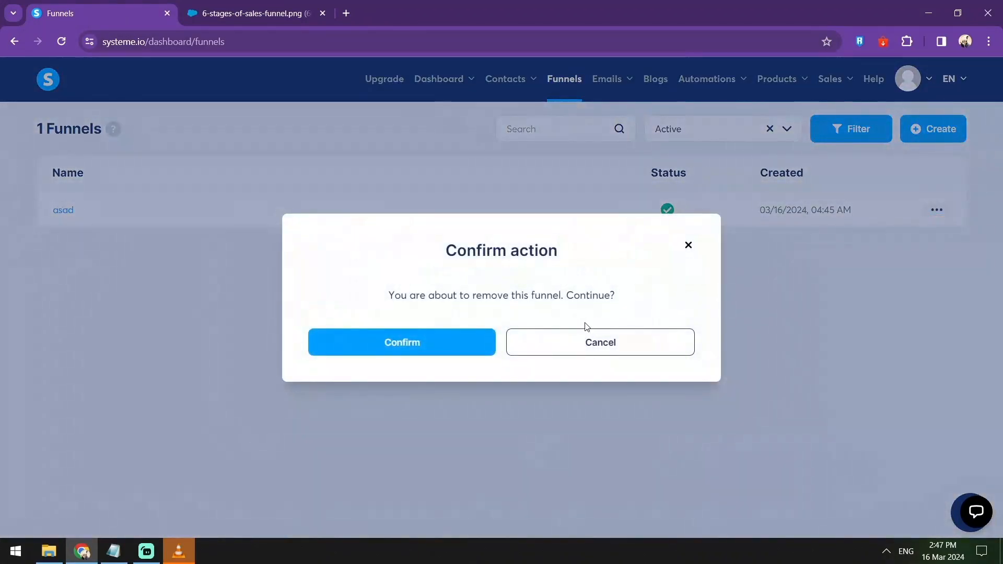
pyautogui.click(399, 342)
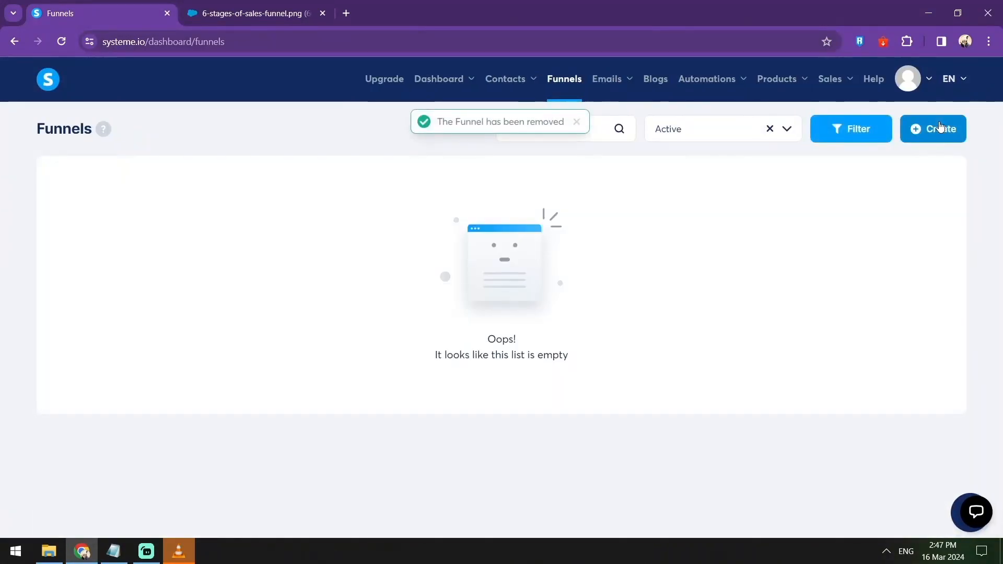
# Step: Create a funnel named Sample with Sell as its goal and the default Euro currency
pyautogui.click(940, 128)
pyautogui.write('Sa')
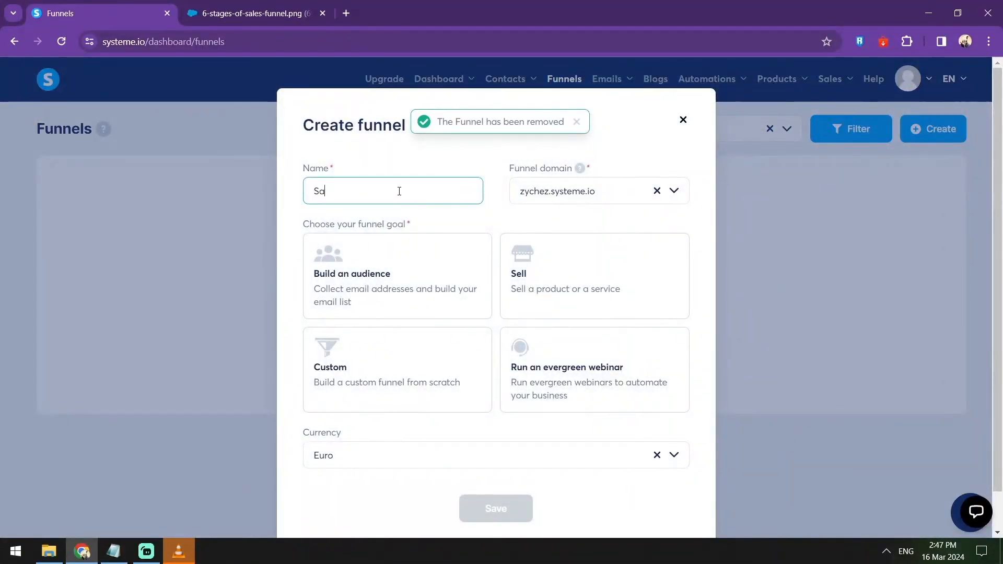
pyautogui.write('mple')
pyautogui.scroll(-1, 505, 380)
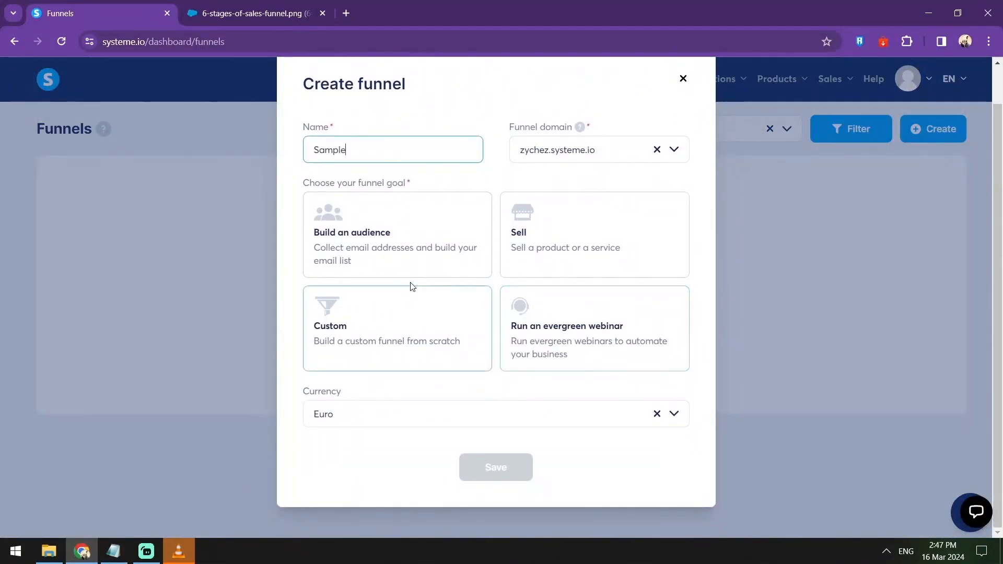
pyautogui.click(522, 261)
pyautogui.click(498, 473)
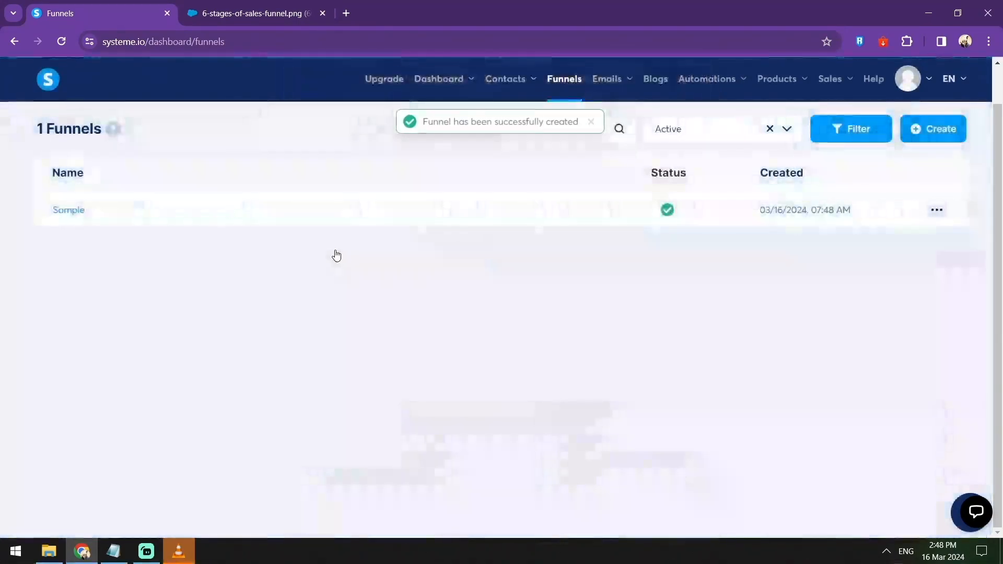
# Step: Open the Sample funnel, compare its step templates, and apply the Confirm and pay template to the Order Form step
pyautogui.click(74, 216)
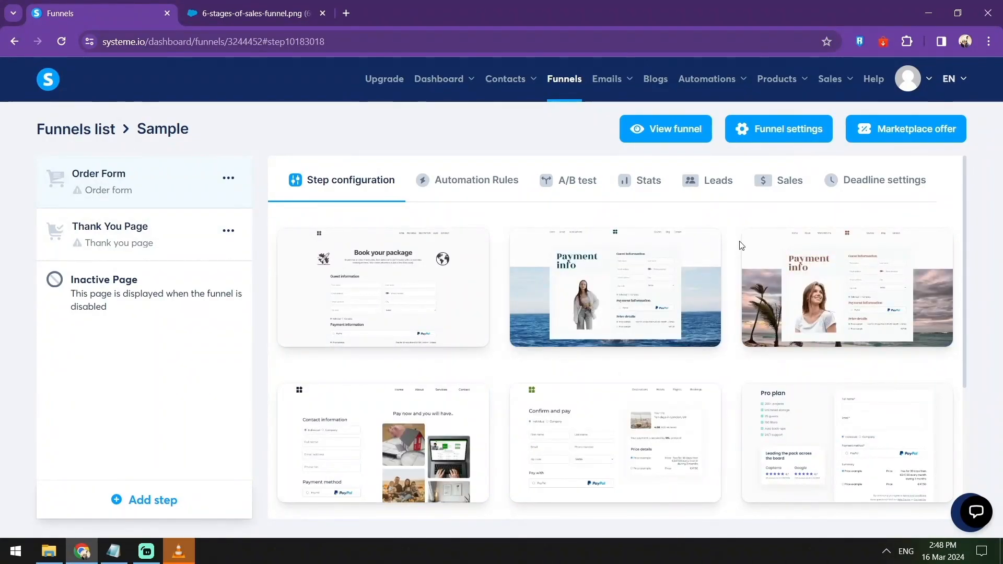
pyautogui.click(148, 254)
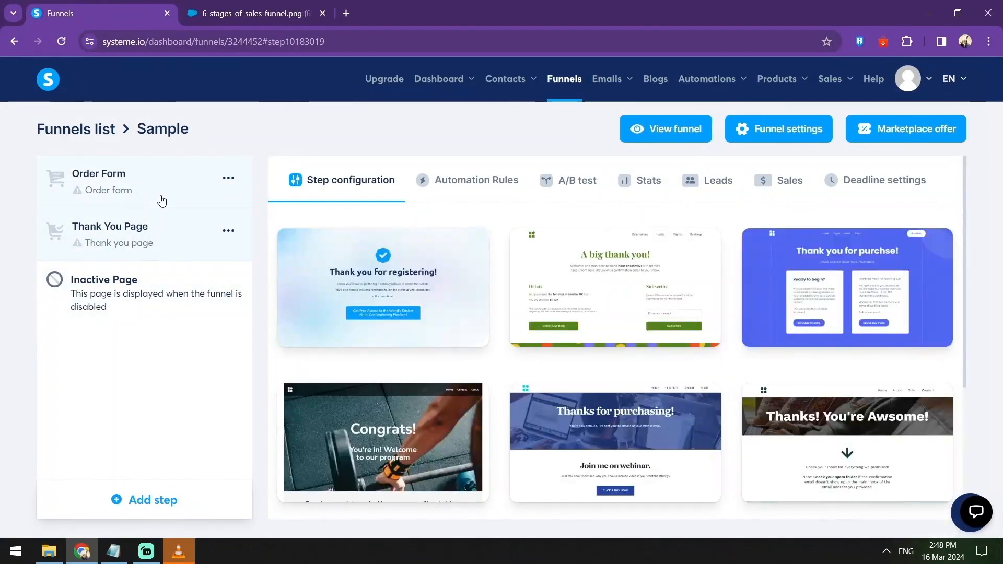
pyautogui.click(162, 201)
pyautogui.moveTo(627, 285)
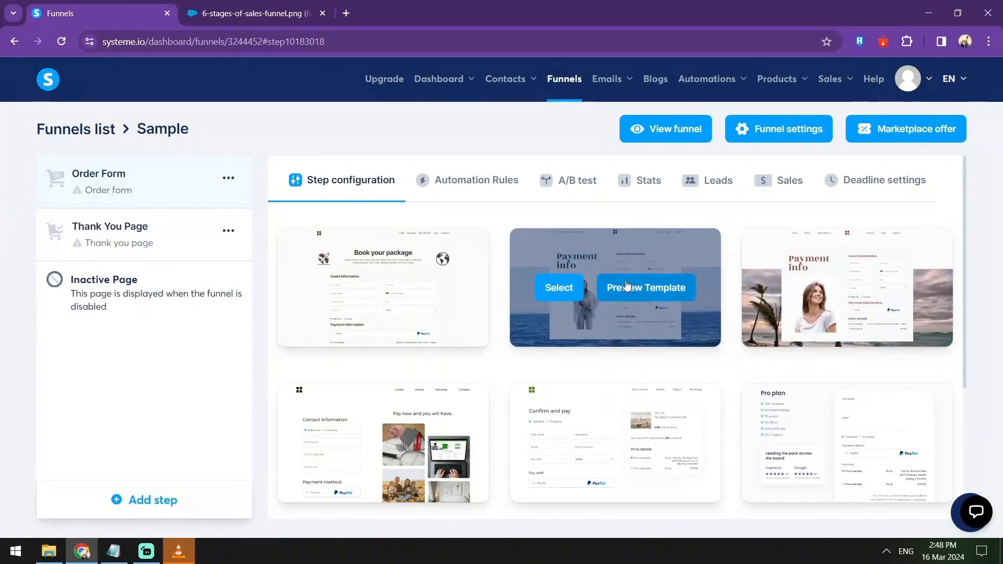
pyautogui.scroll(-4, 829, 283)
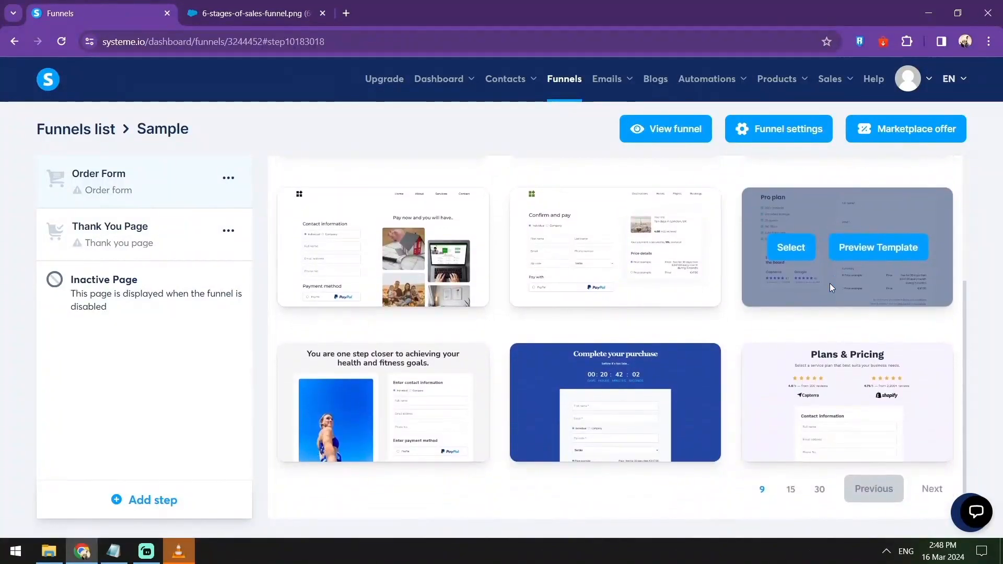
pyautogui.scroll(3, 829, 283)
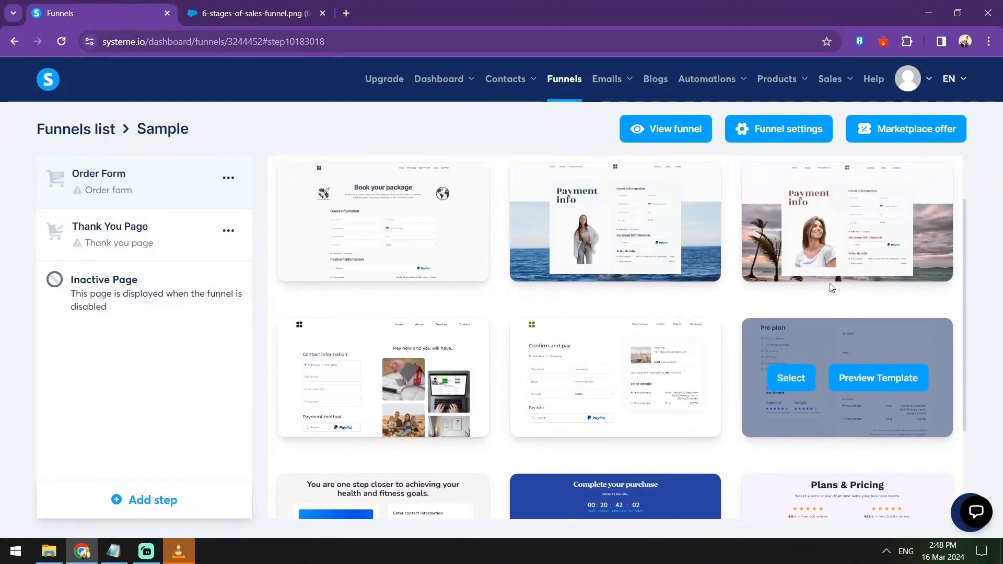
pyautogui.scroll(-3, 654, 287)
pyautogui.moveTo(811, 391)
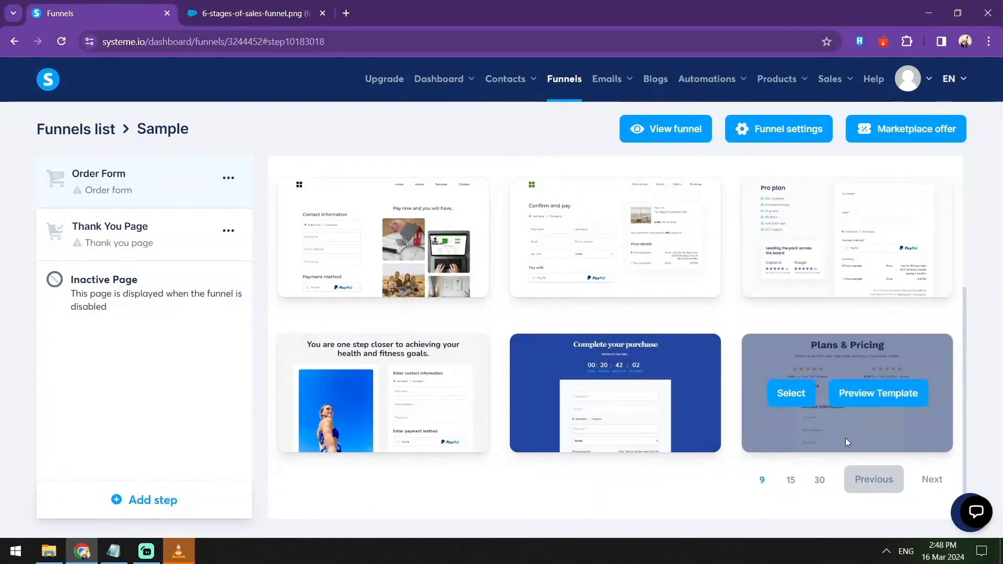
pyautogui.scroll(4, 845, 437)
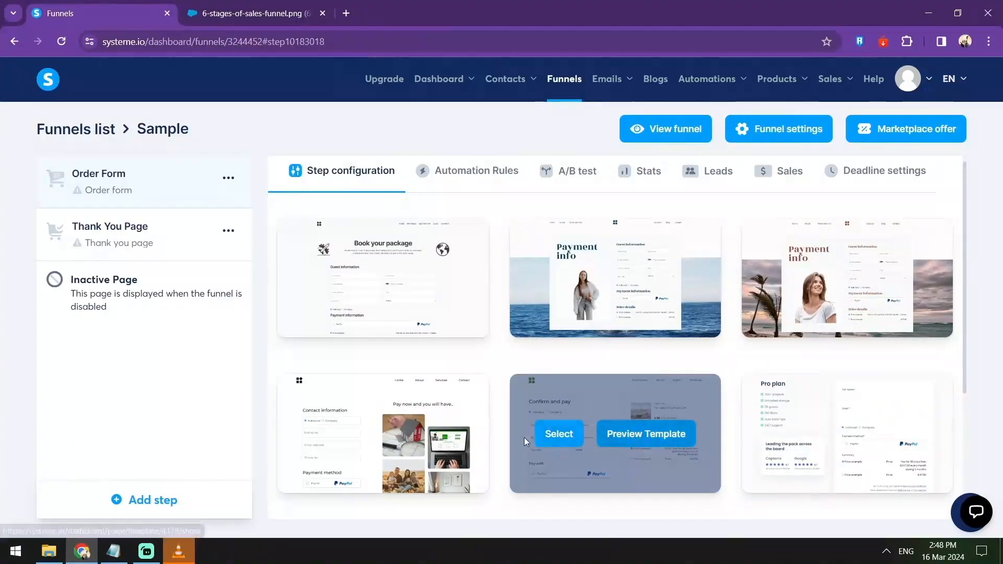
pyautogui.click(566, 434)
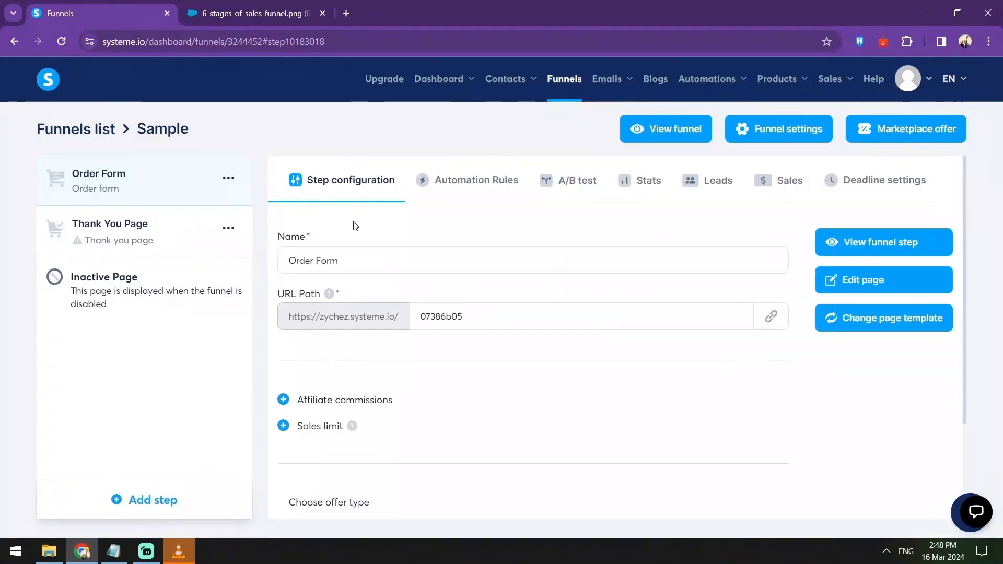
# Step: Rename the order form step as Sample Page and set its URL path to myurlsales
pyautogui.click(384, 261)
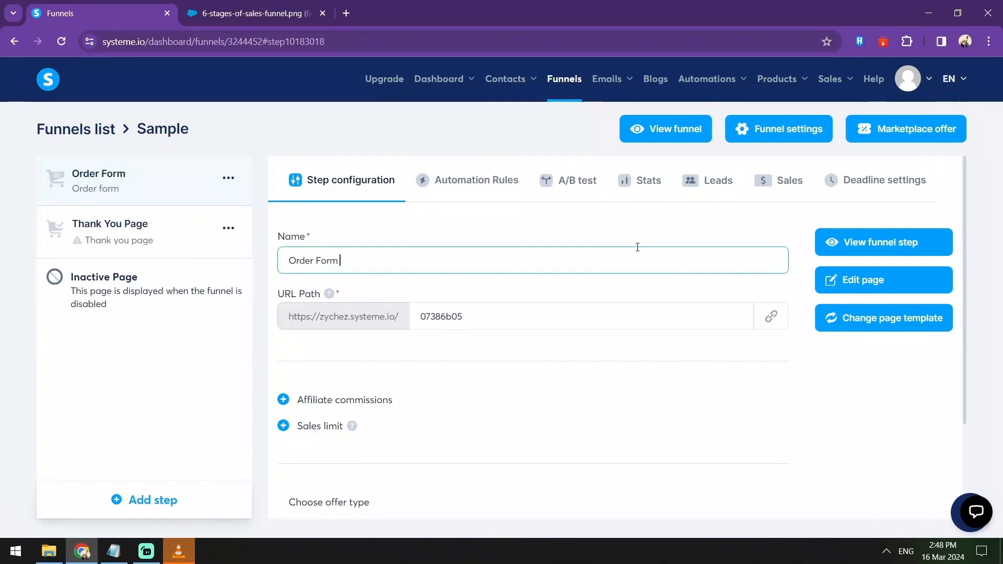
pyautogui.hotkey('ctrl', 'a')
pyautogui.write('Sample Page')
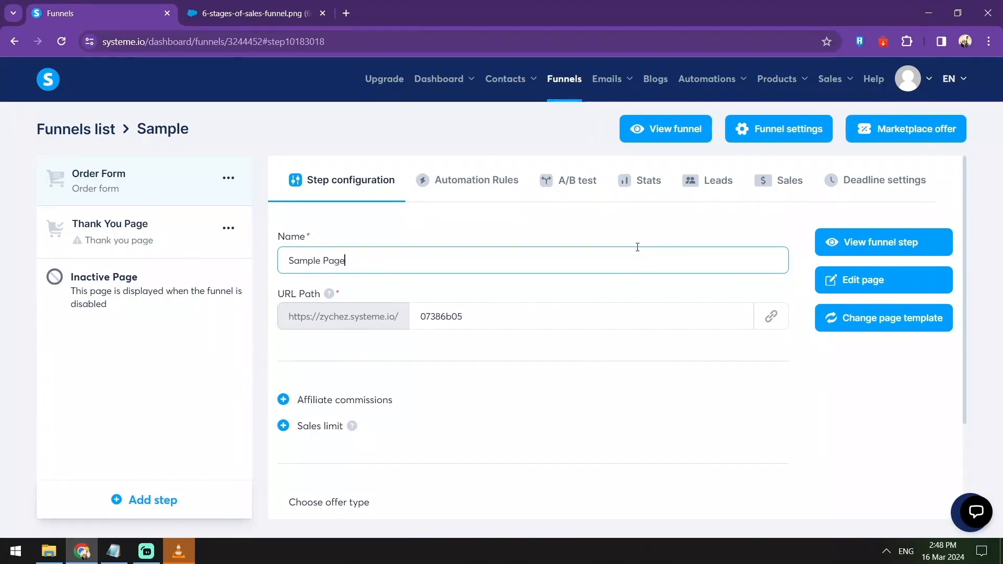
pyautogui.scroll(-1, 578, 295)
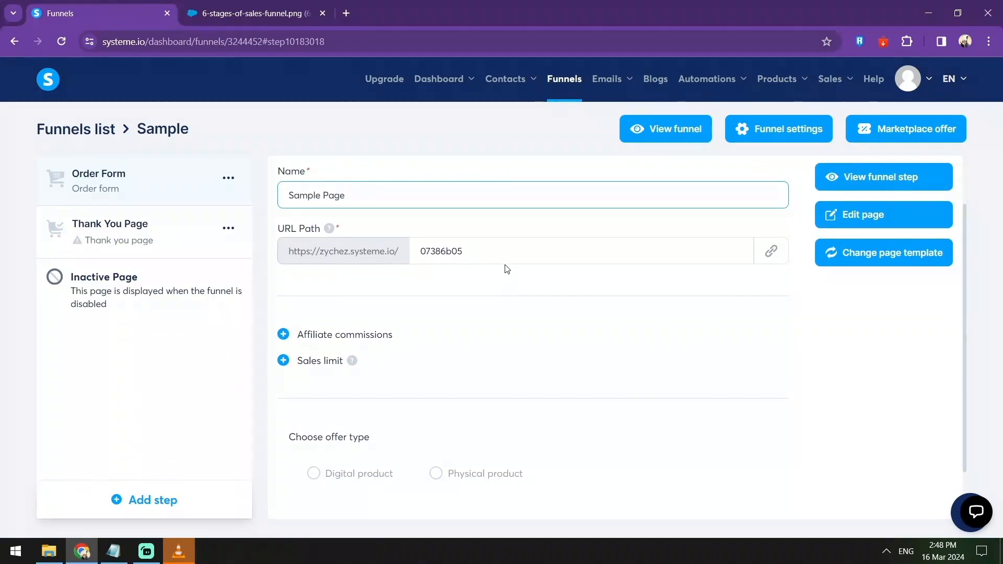
pyautogui.moveTo(493, 256); pyautogui.dragTo(264, 268)
pyautogui.write('myurlsales')
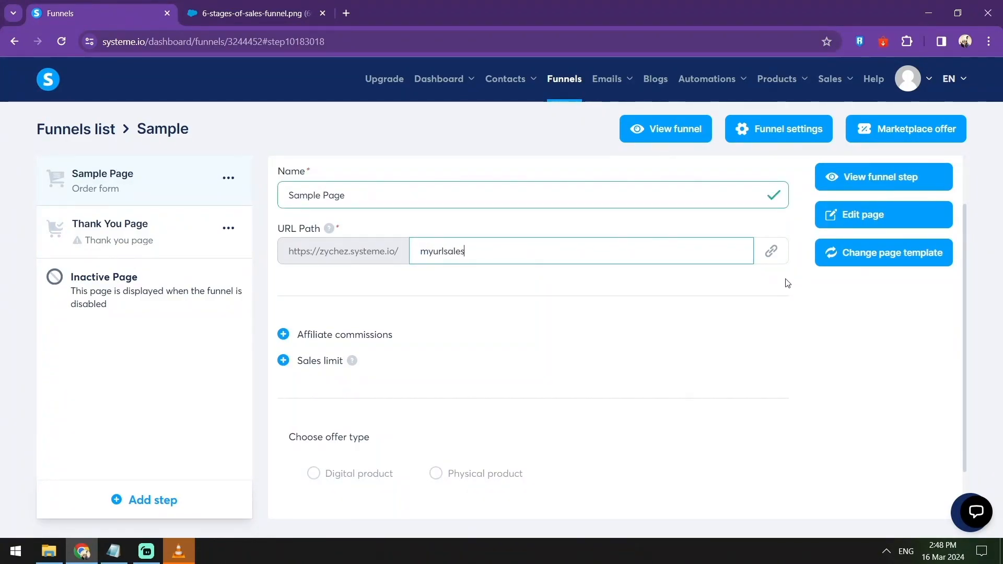
# Step: Set the offer type to Physical product with Test 2 as the product, and add an order bump
pyautogui.scroll(-1, 426, 390)
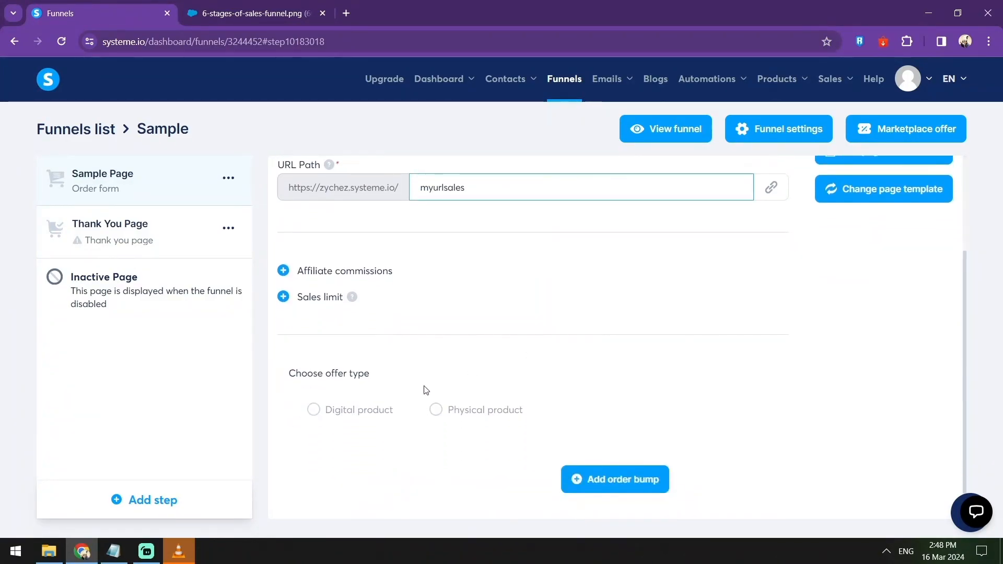
pyautogui.click(435, 413)
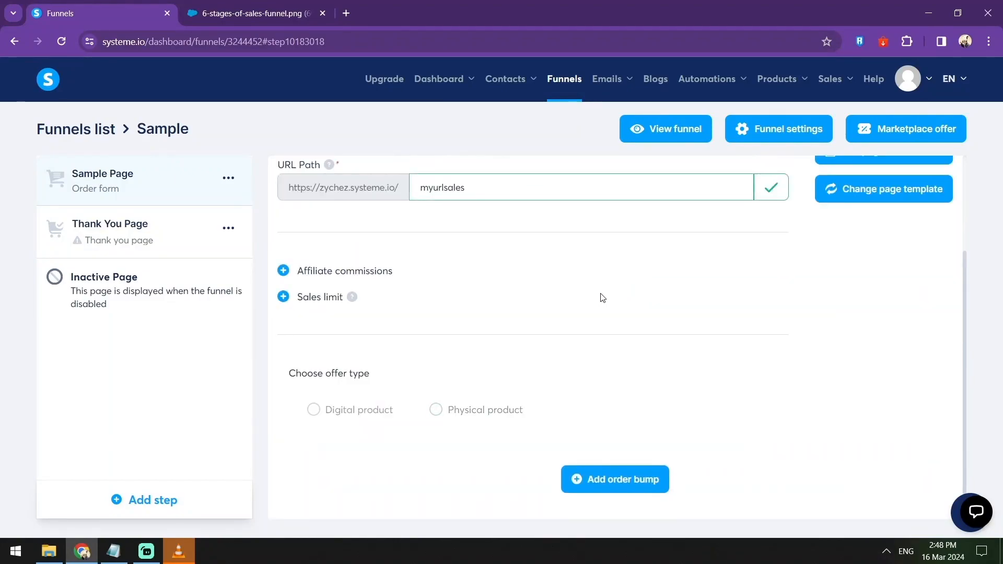
pyautogui.click(446, 416)
pyautogui.scroll(-2, 556, 376)
pyautogui.click(499, 375)
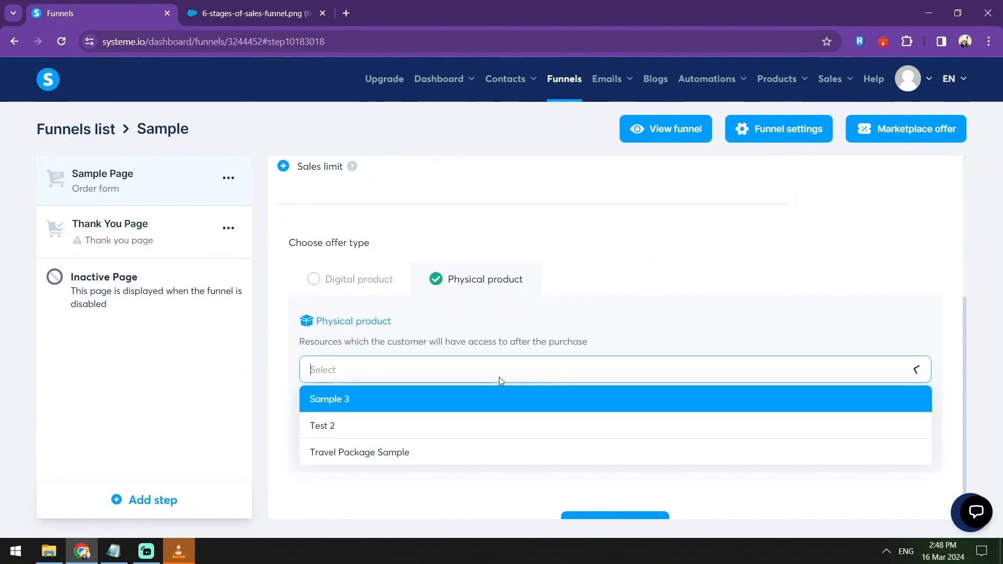
pyautogui.click(343, 424)
pyautogui.scroll(-2, 595, 501)
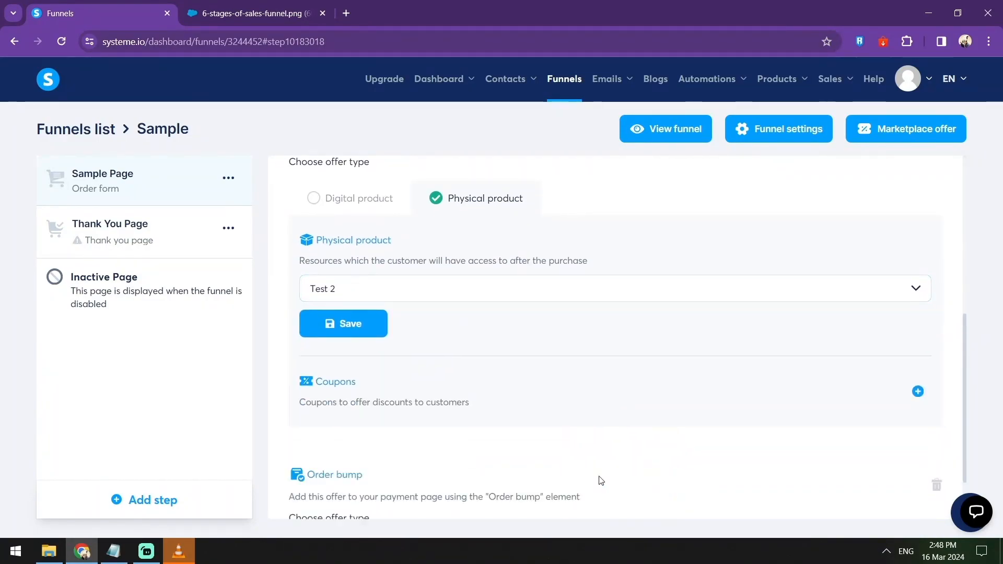
# Step: Open the Sample Page order form in the page editor and look over its layout
pyautogui.scroll(5, 588, 349)
pyautogui.click(861, 285)
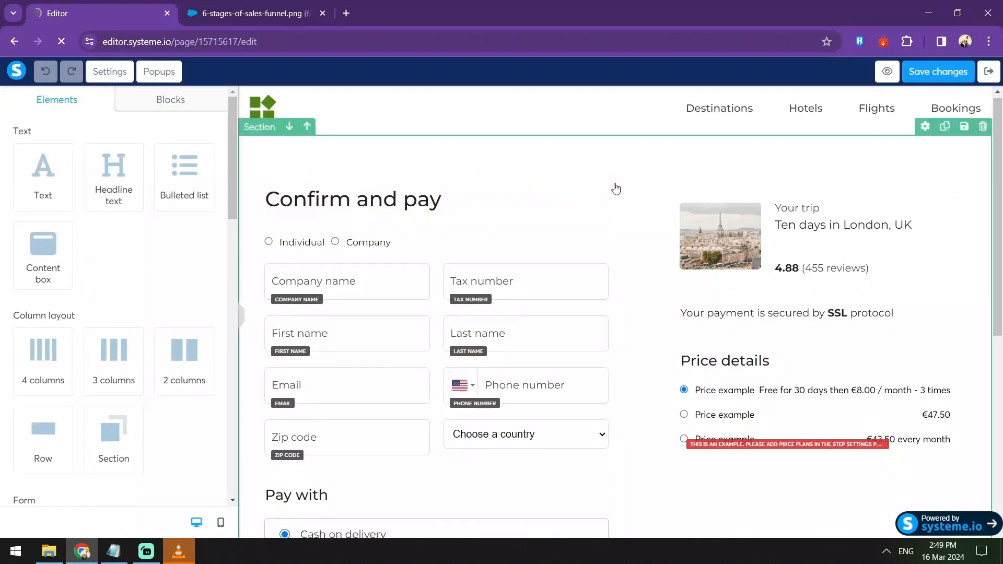
pyautogui.scroll(-5, 615, 189)
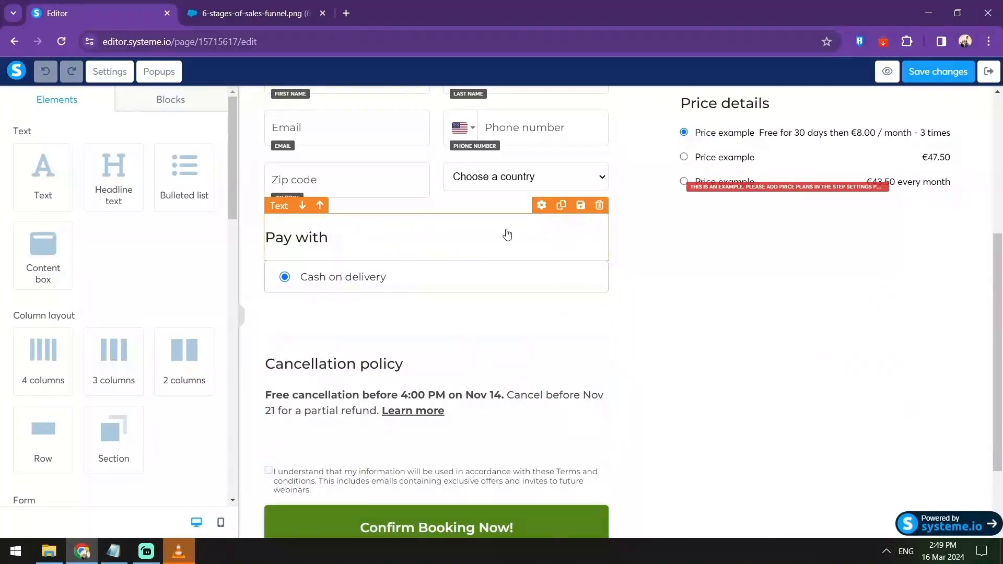
pyautogui.scroll(-1, 486, 273)
pyautogui.scroll(4, 728, 398)
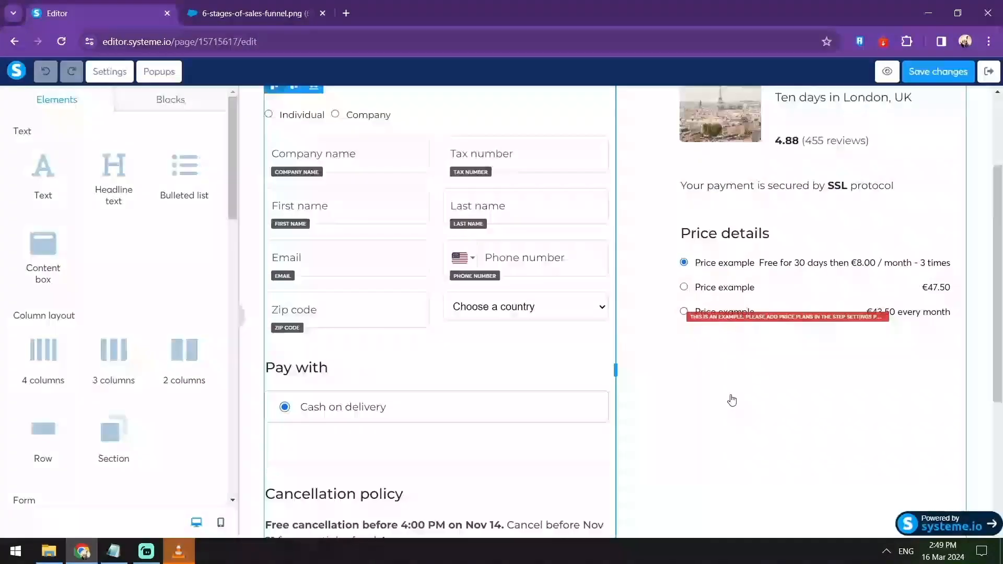
pyautogui.scroll(3, 731, 400)
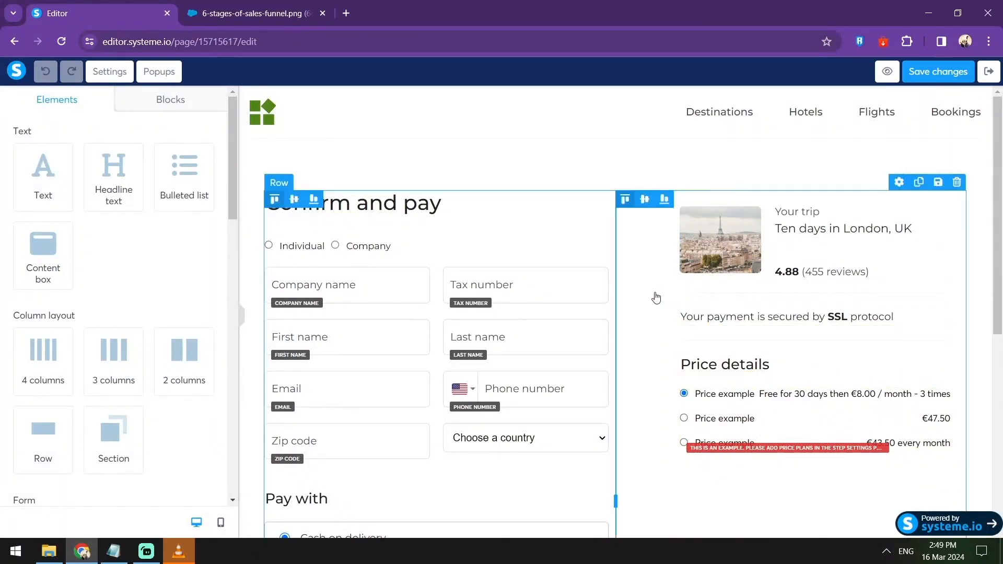
pyautogui.scroll(-3, 714, 268)
pyautogui.click(748, 434)
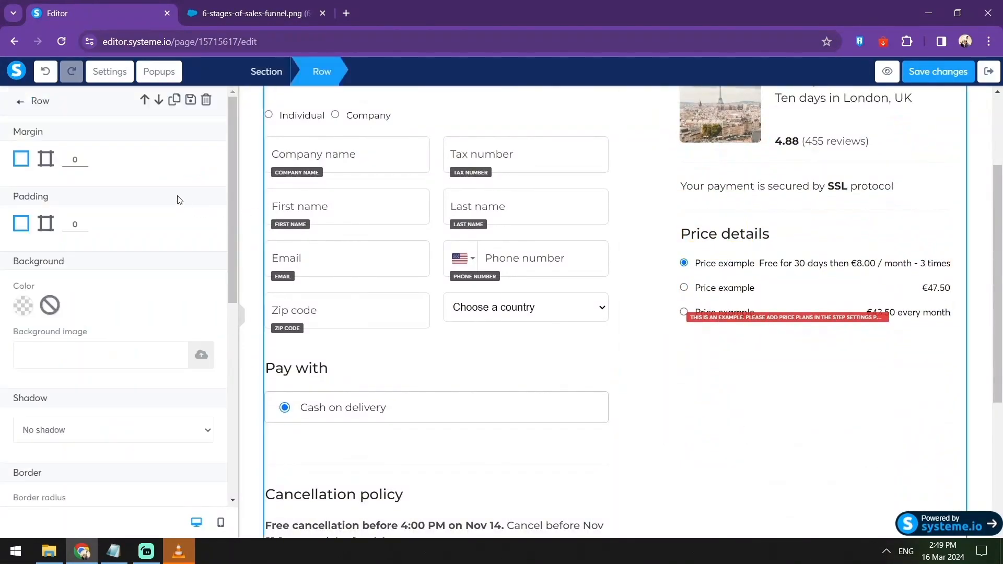
pyautogui.click(53, 78)
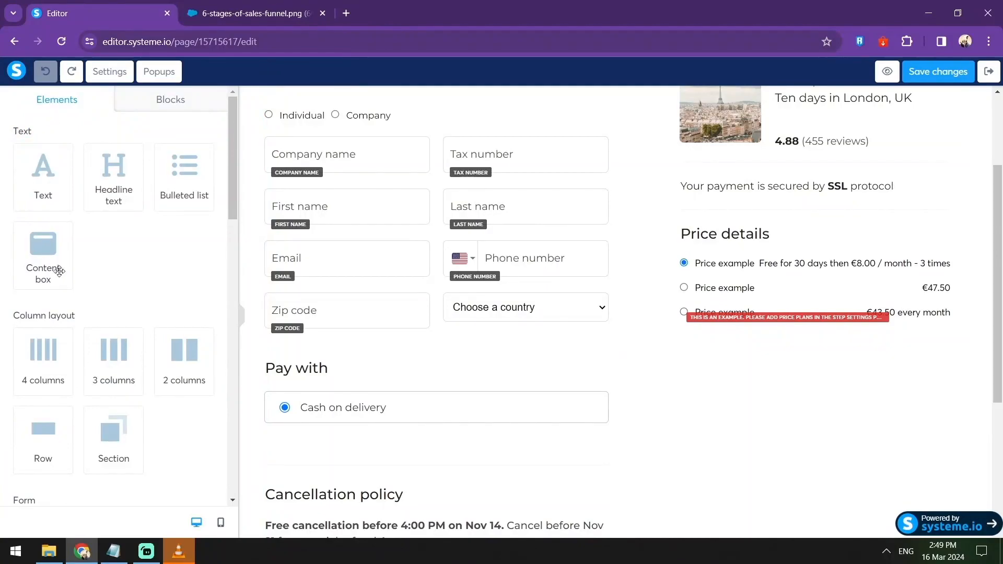
# Step: Add an image element below the price options on the order form page
pyautogui.scroll(-3, 101, 265)
pyautogui.scroll(3, 111, 262)
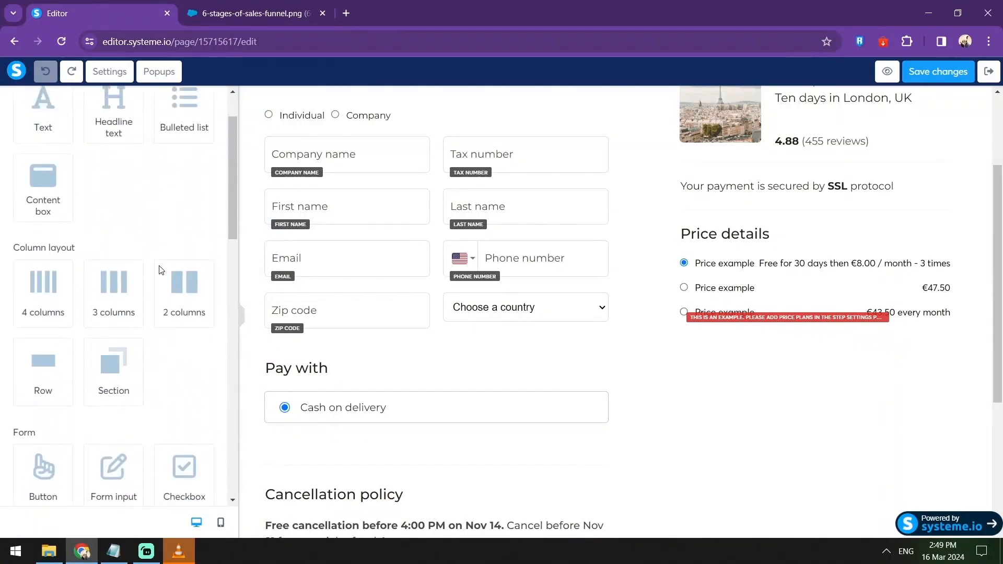
pyautogui.scroll(-10, 161, 265)
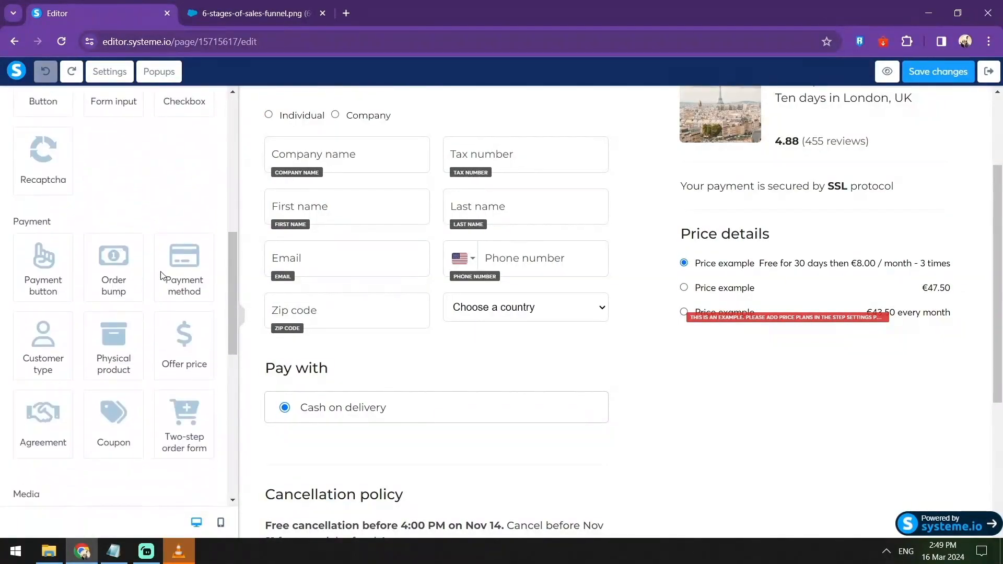
pyautogui.scroll(-2, 120, 350)
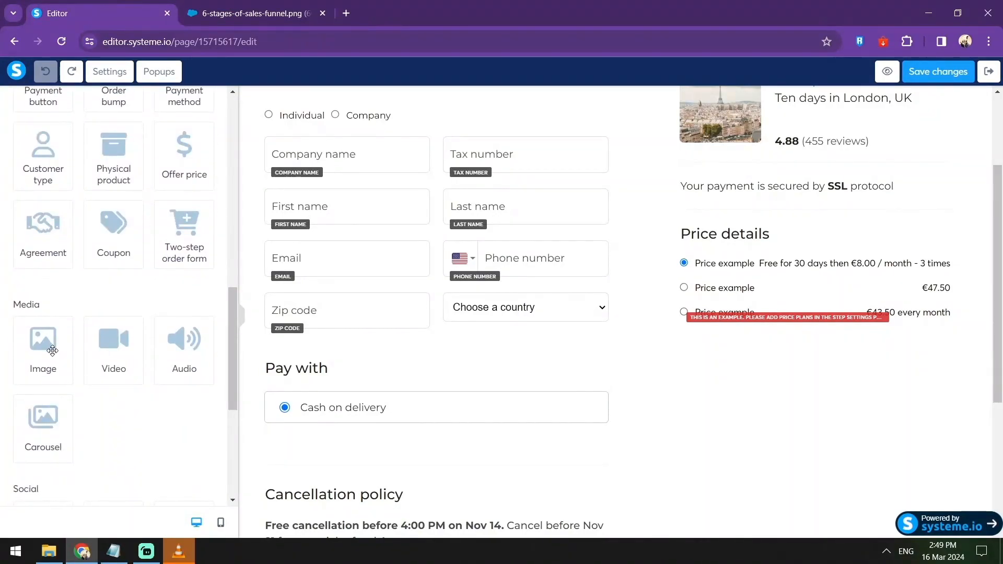
pyautogui.moveTo(52, 350); pyautogui.dragTo(727, 393)
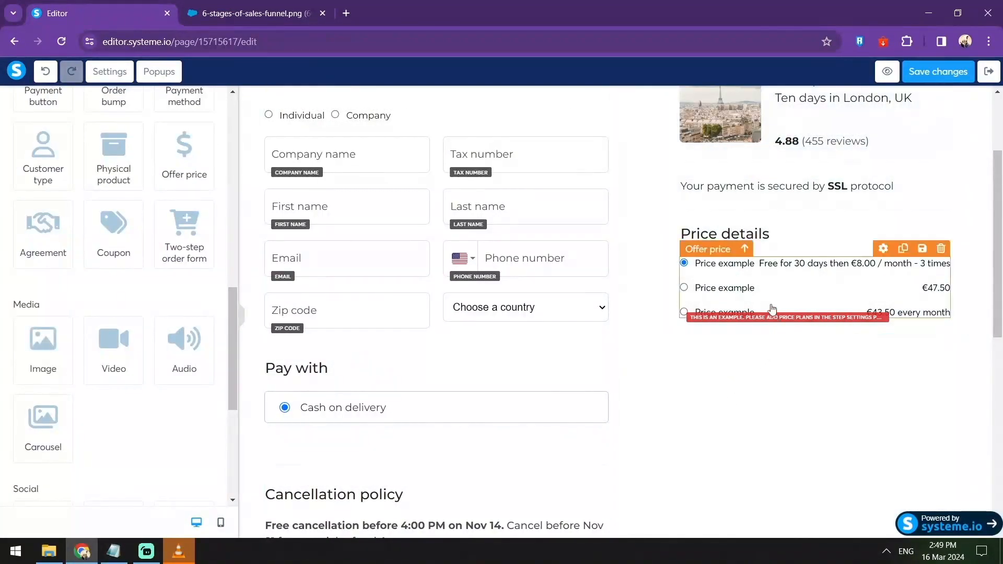
# Step: Save the order form page changes and exit the page editor
pyautogui.scroll(3, 772, 309)
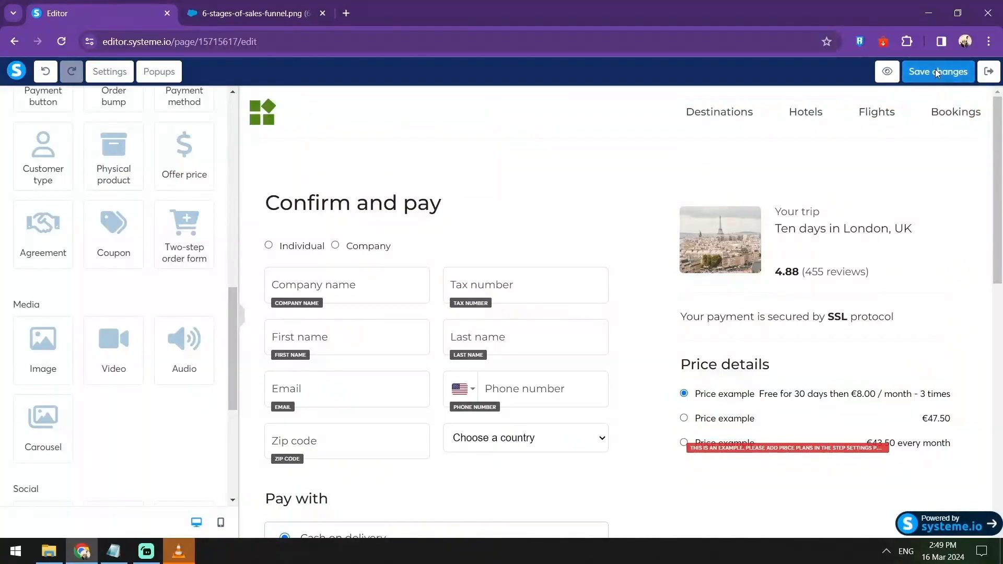
pyautogui.click(935, 69)
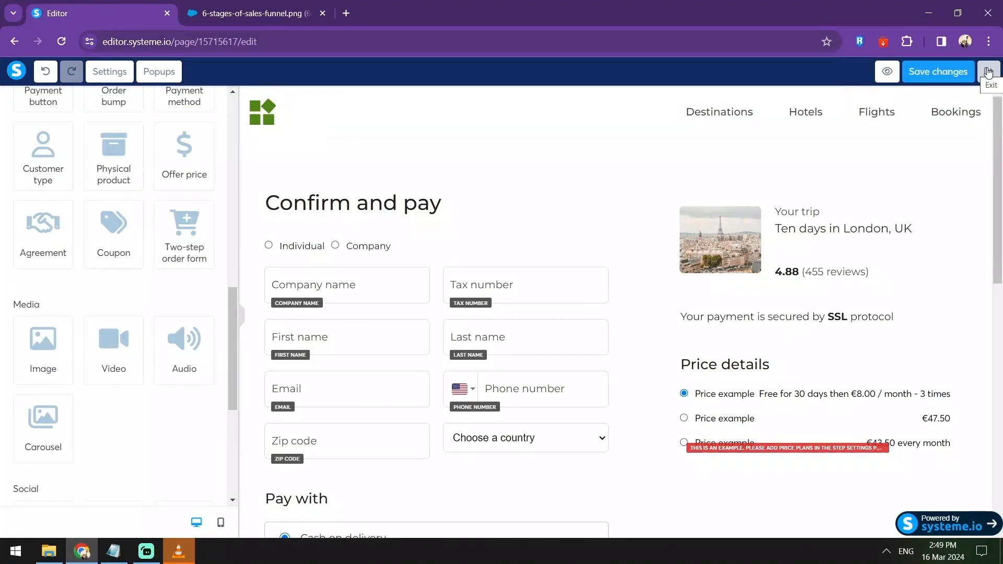
pyautogui.click(987, 72)
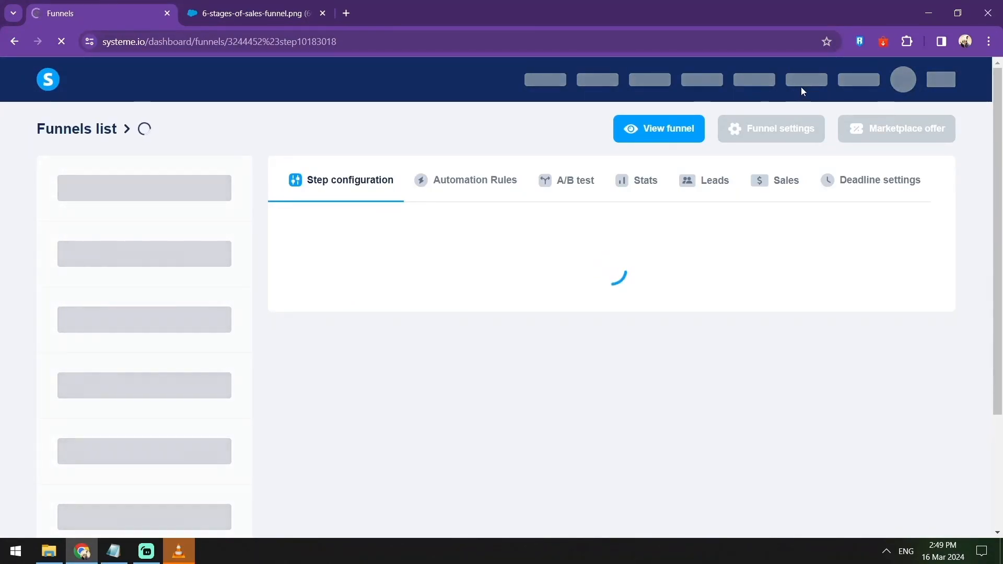
pyautogui.scroll(-1, 801, 85)
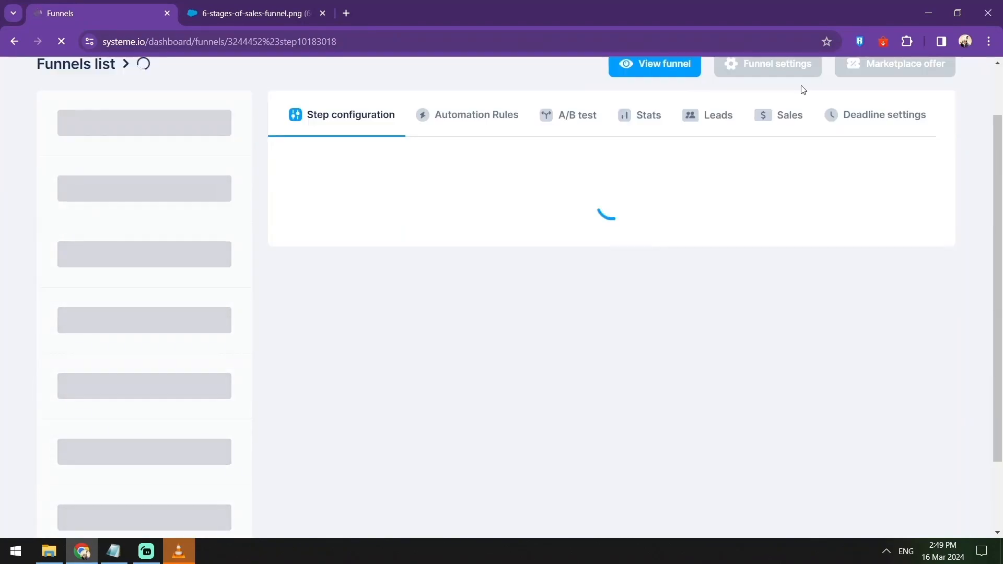
pyautogui.scroll(1, 801, 98)
# Step: Start a new physical product named My Sample Book with the description "Volume 1 - 100 Pages . Part 1"
pyautogui.moveTo(774, 78)
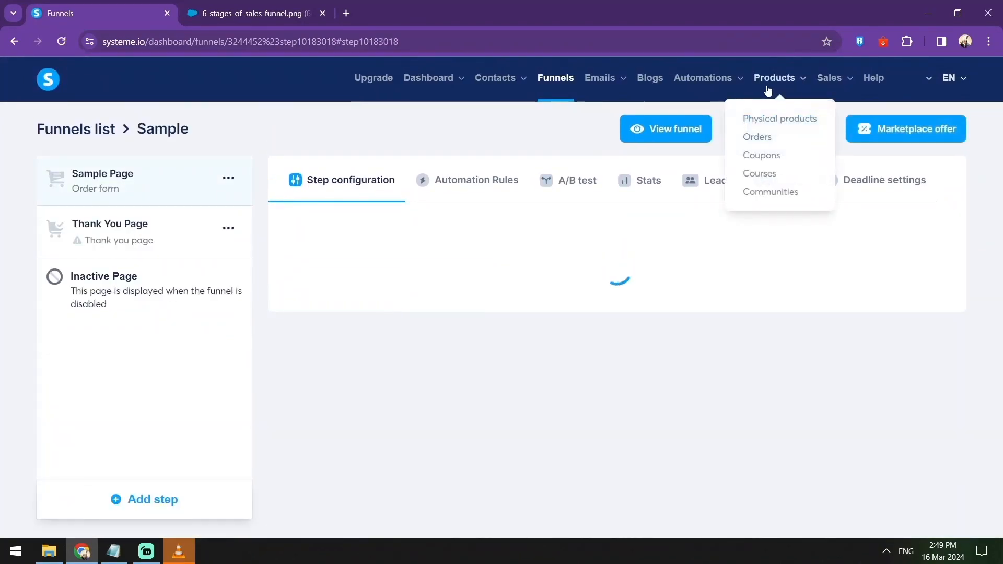
pyautogui.click(774, 122)
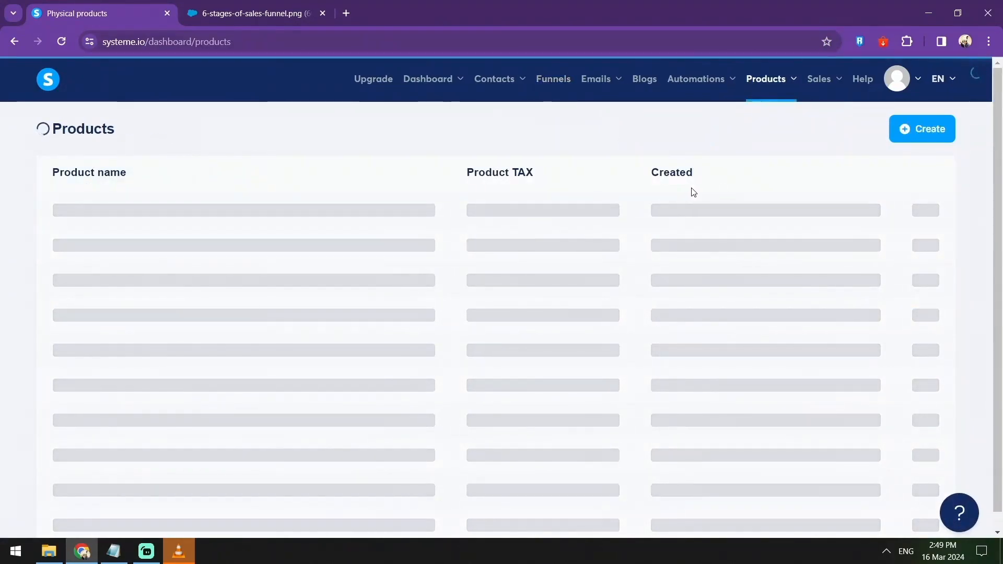
pyautogui.click(926, 132)
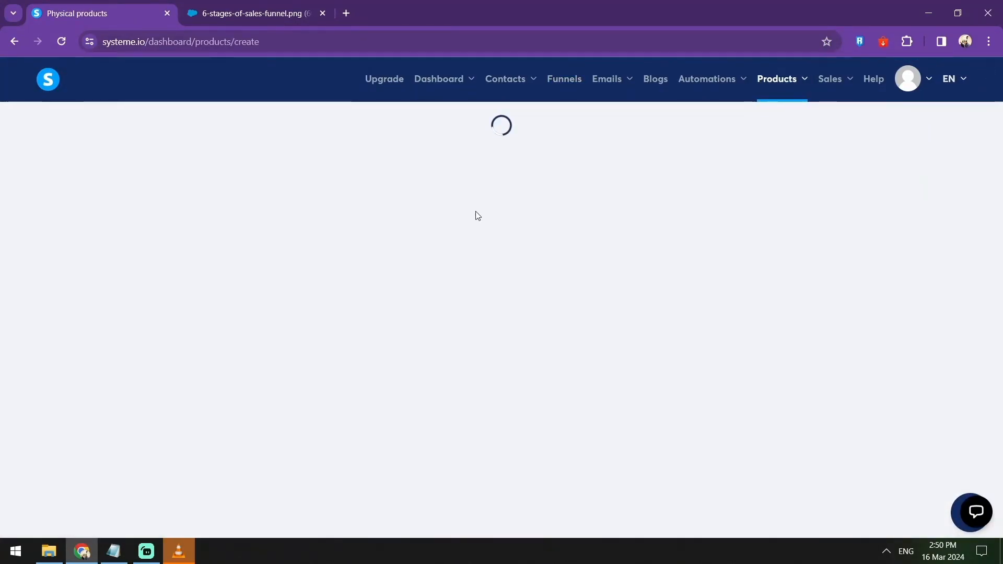
pyautogui.click(389, 180)
pyautogui.write('My')
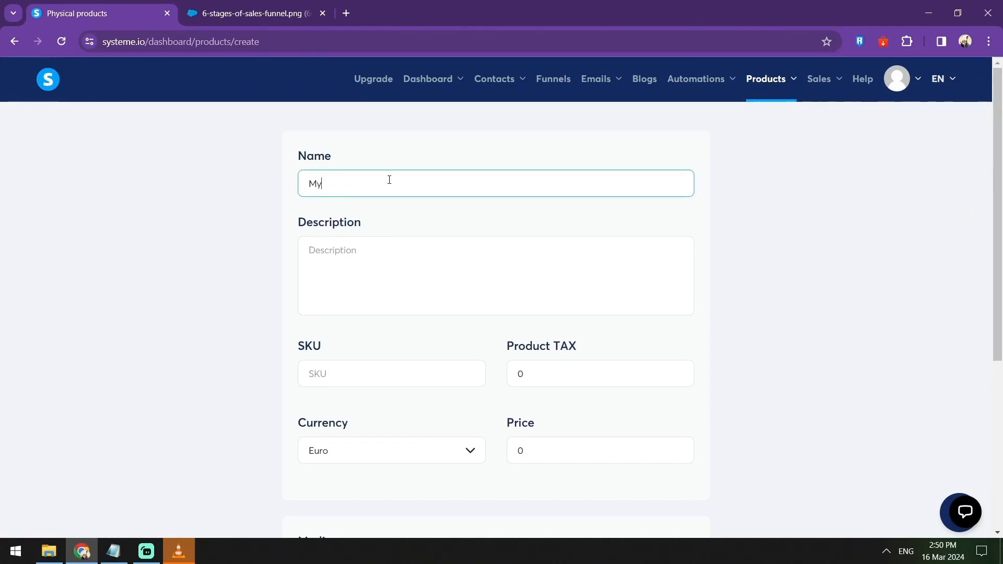
pyautogui.write(' Sample Book')
pyautogui.click(407, 240)
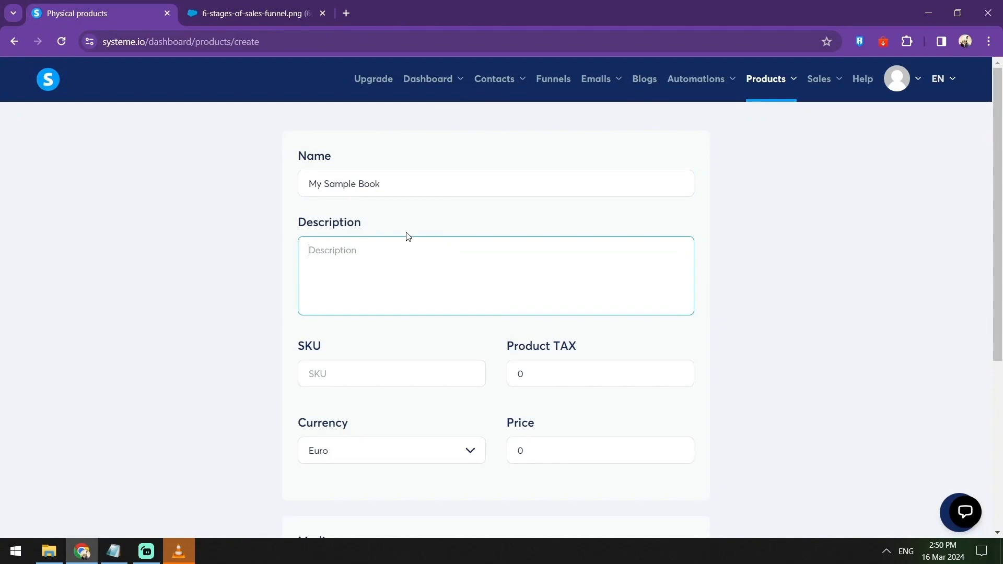
pyautogui.write('Volume 1')
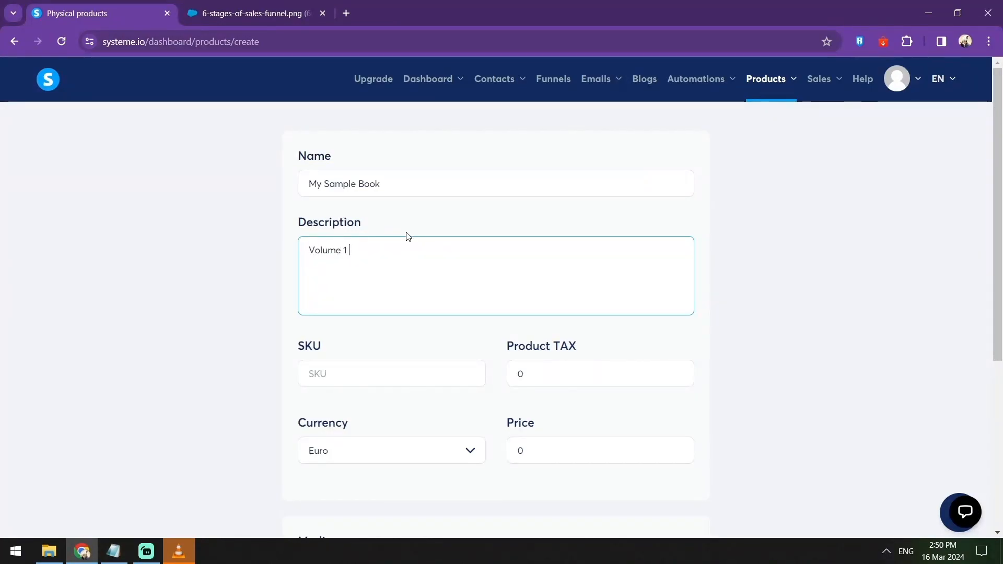
pyautogui.write(' - 100 Pages . Oart 1r Part')
# Step: Set the product's SKU to MY -7271, the product tax to 1 and the price to 1111
pyautogui.scroll(-4, 475, 258)
pyautogui.click(387, 173)
pyautogui.write('MY -7271')
pyautogui.click(586, 177)
pyautogui.write('1')
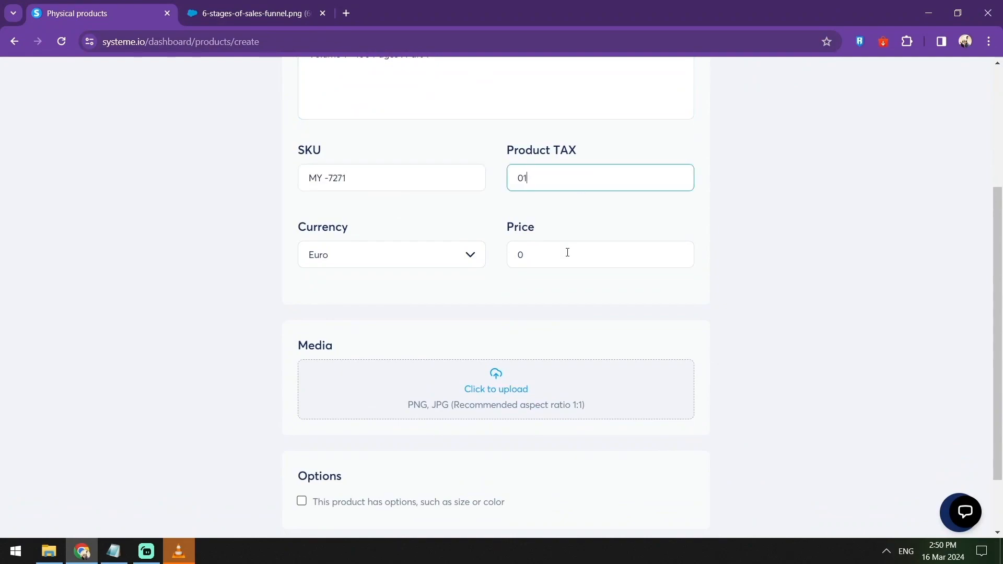
pyautogui.click(567, 252)
pyautogui.write('1111')
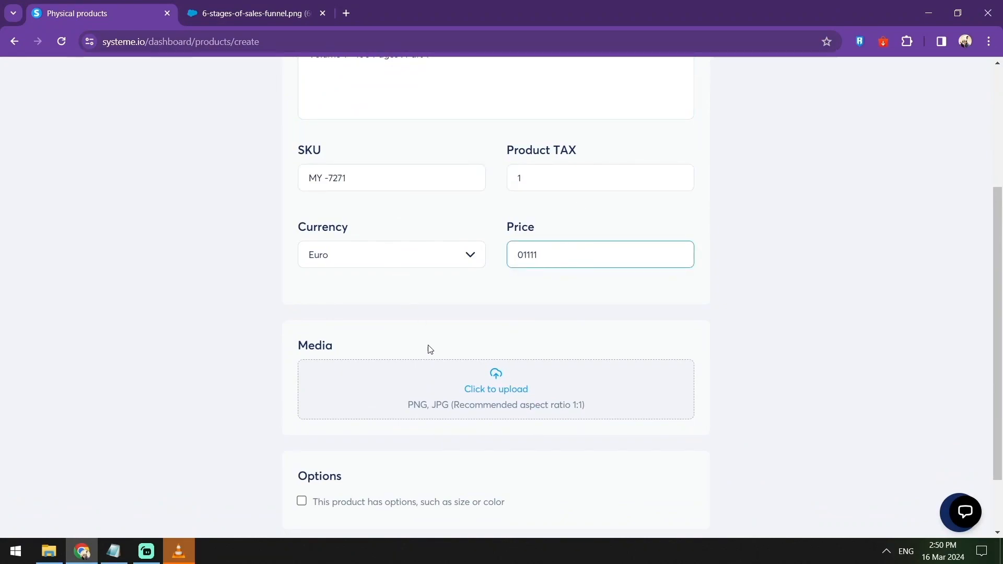
pyautogui.scroll(-2, 526, 396)
pyautogui.click(497, 323)
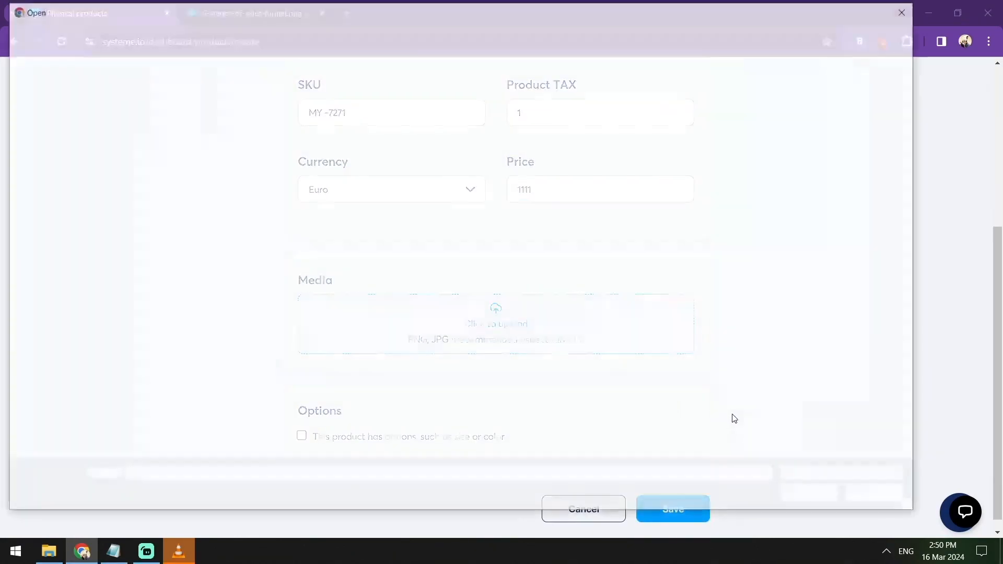
pyautogui.click(877, 492)
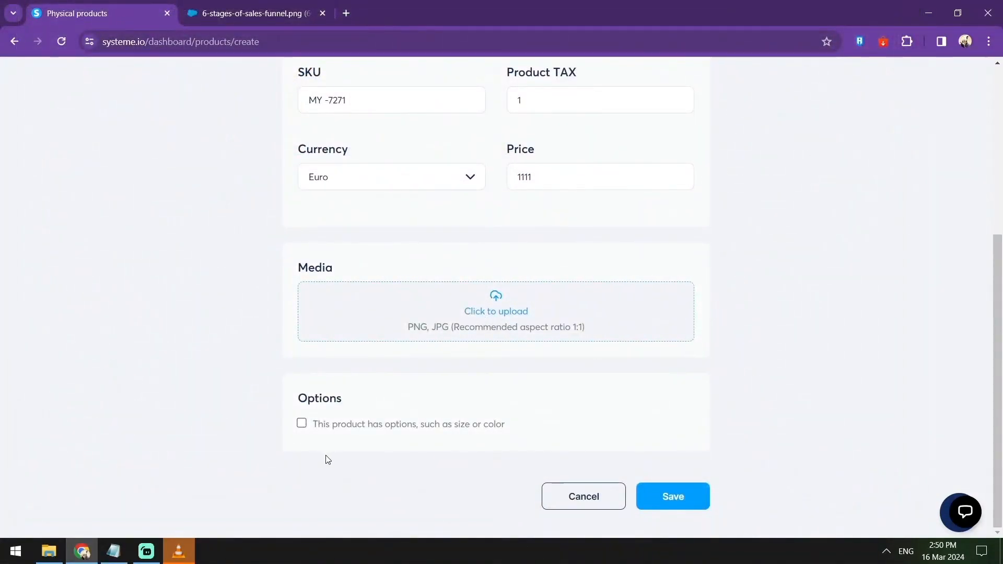
# Step: Add a product option named 1 with the values Volume 1 and Vol 2, and save the product
pyautogui.click(302, 424)
pyautogui.scroll(-3, 525, 362)
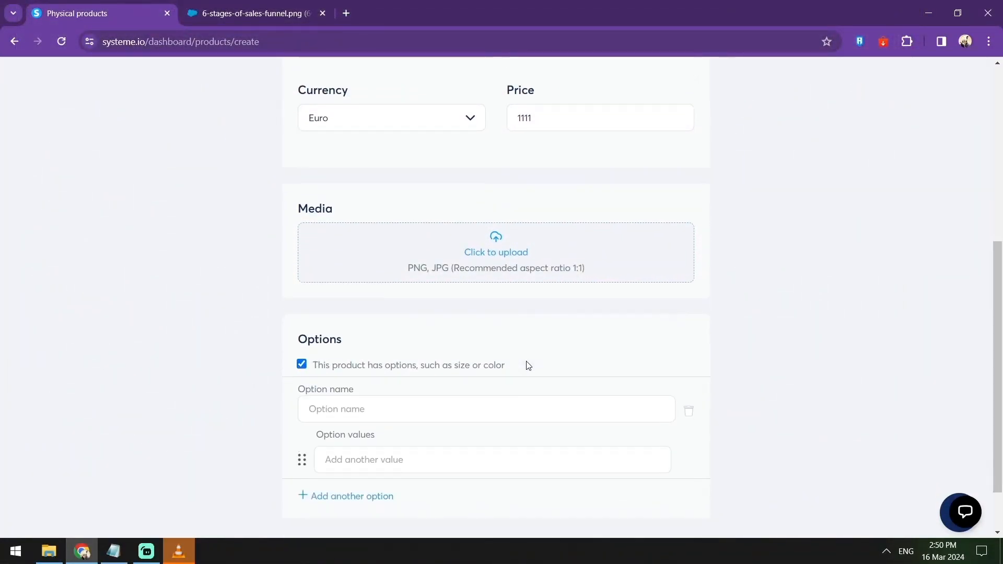
pyautogui.click(381, 343)
pyautogui.write('1')
pyautogui.click(390, 393)
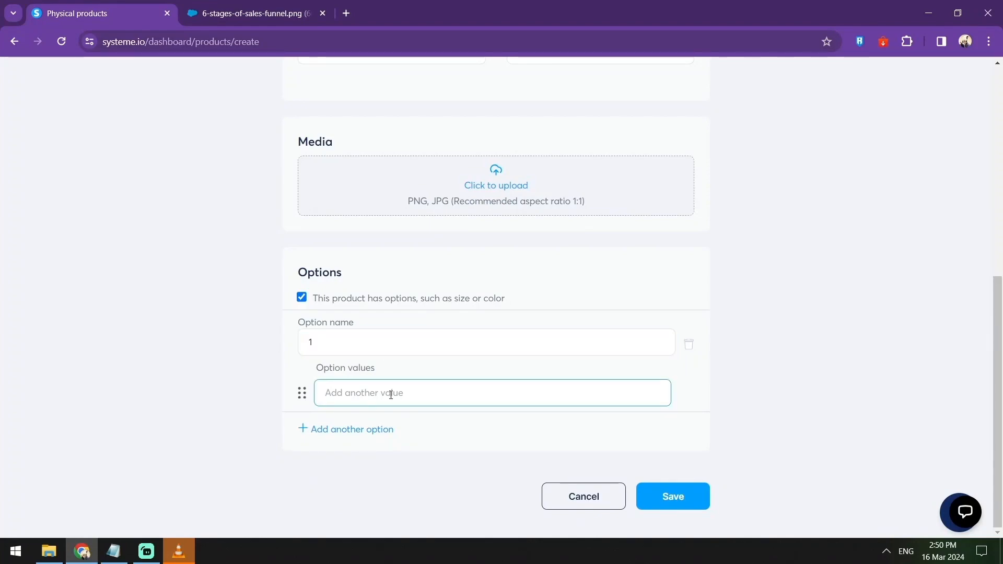
pyautogui.write('Volume 1')
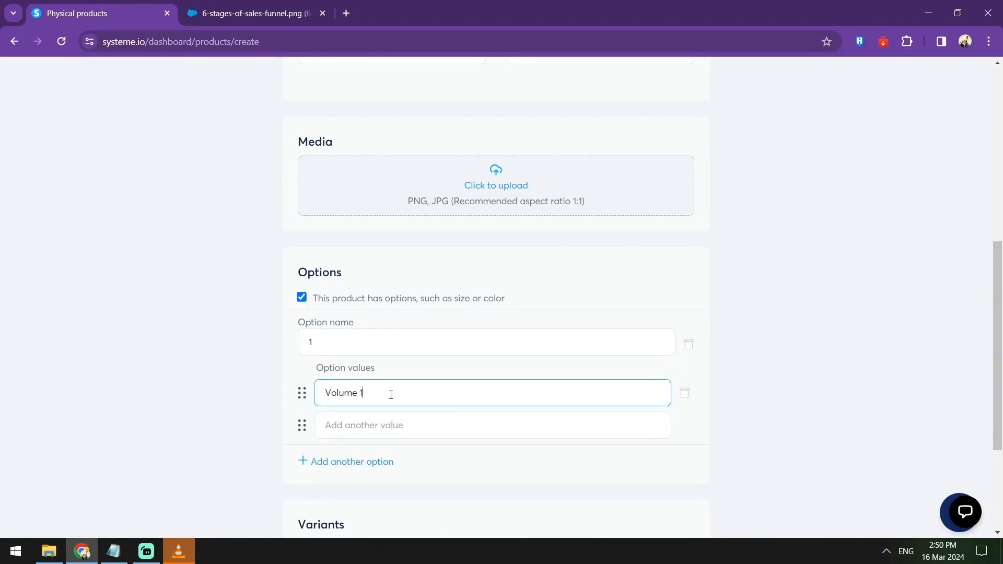
pyautogui.press('Tab')
pyautogui.write('Vol 2')
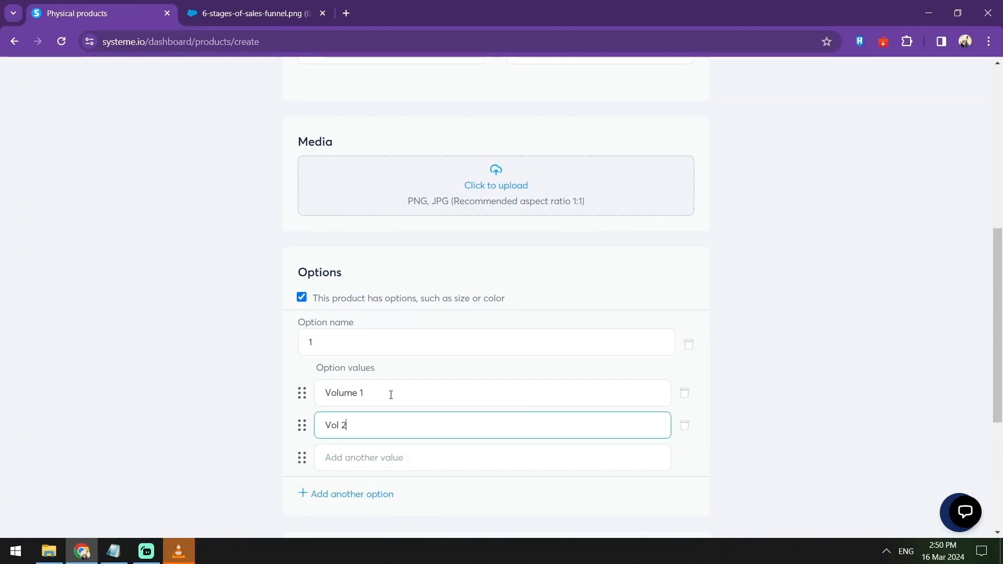
pyautogui.scroll(-5, 575, 374)
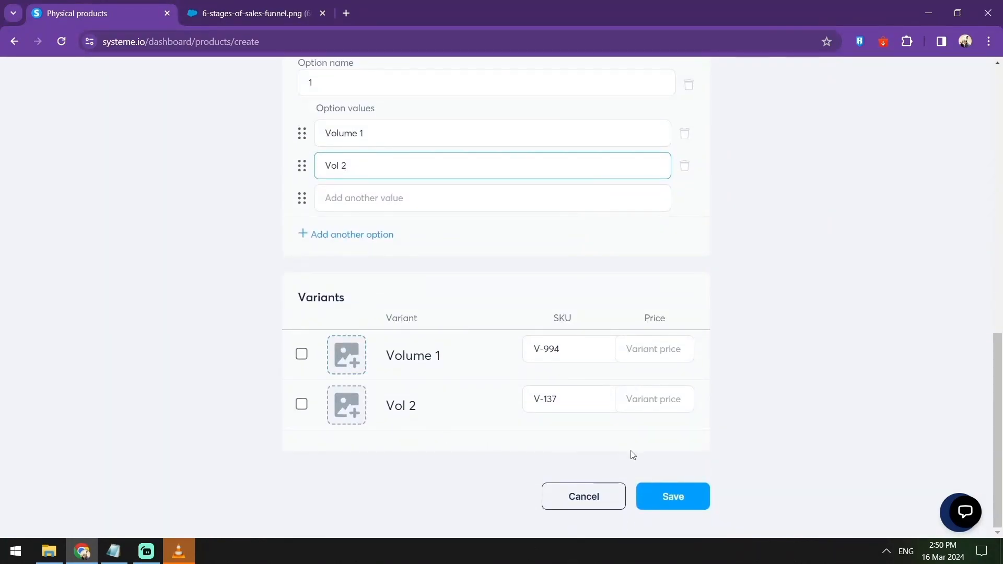
pyautogui.click(686, 508)
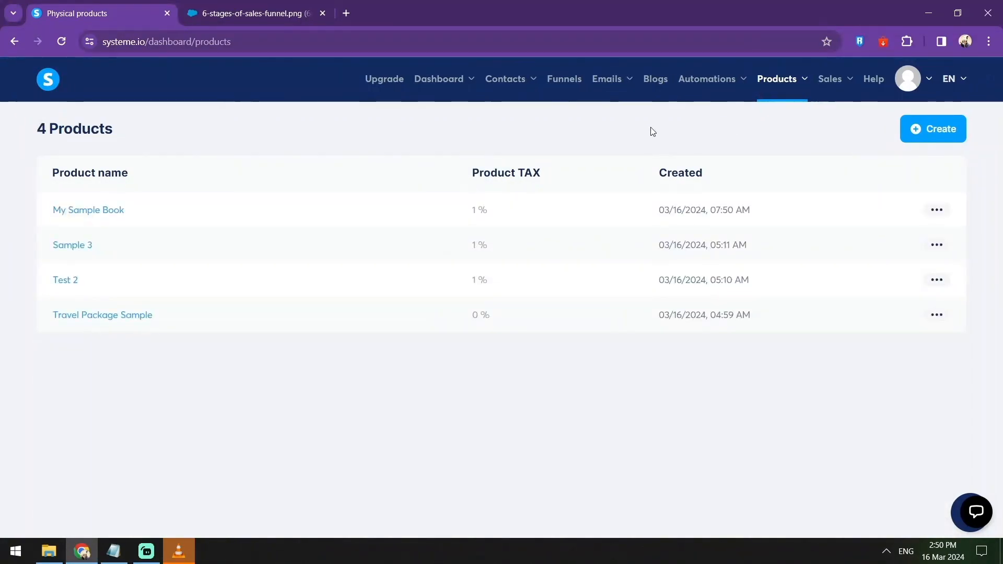
# Step: Reopen the Sample funnel and review the step configuration of its Sample Page order form
pyautogui.click(566, 81)
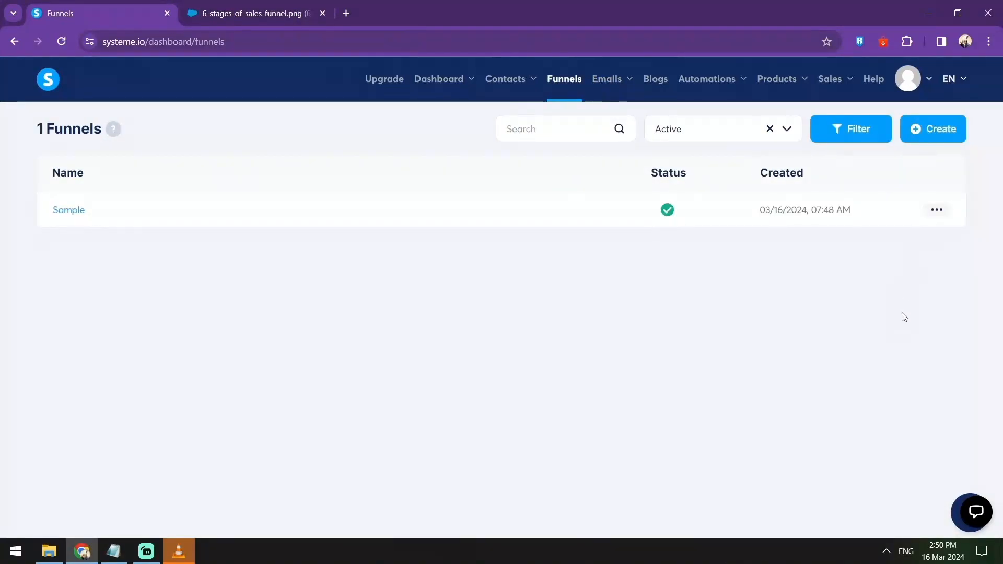
pyautogui.moveTo(779, 82)
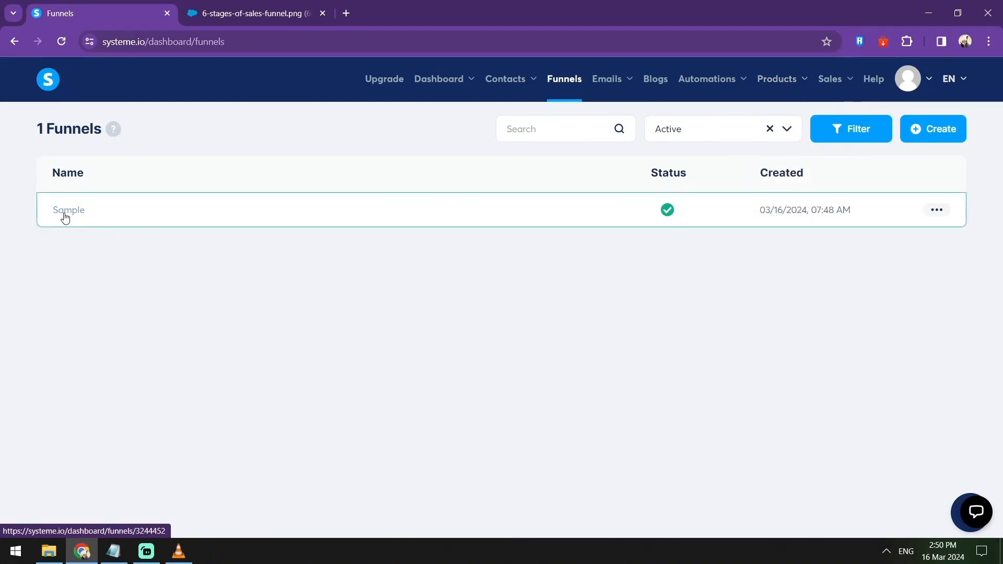
pyautogui.click(65, 215)
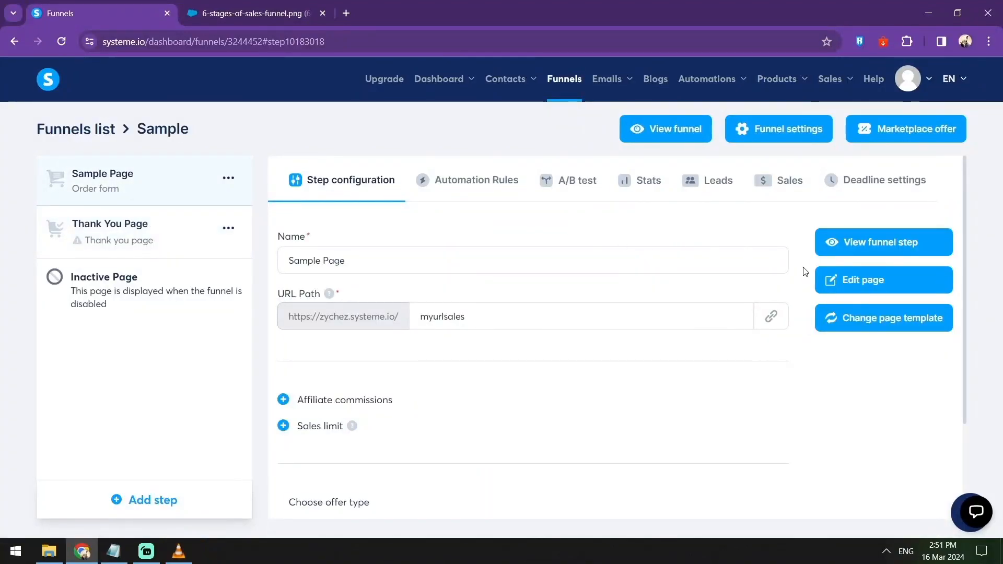
pyautogui.scroll(-3, 868, 284)
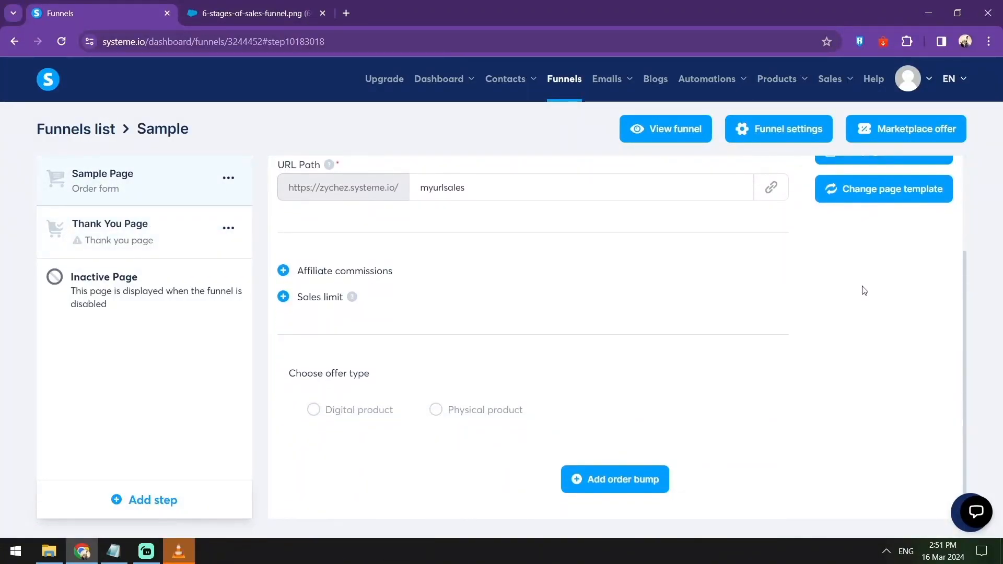
pyautogui.scroll(3, 864, 291)
# Step: Check the accepted payment methods in the Sample funnel's settings and close them without changes
pyautogui.click(788, 131)
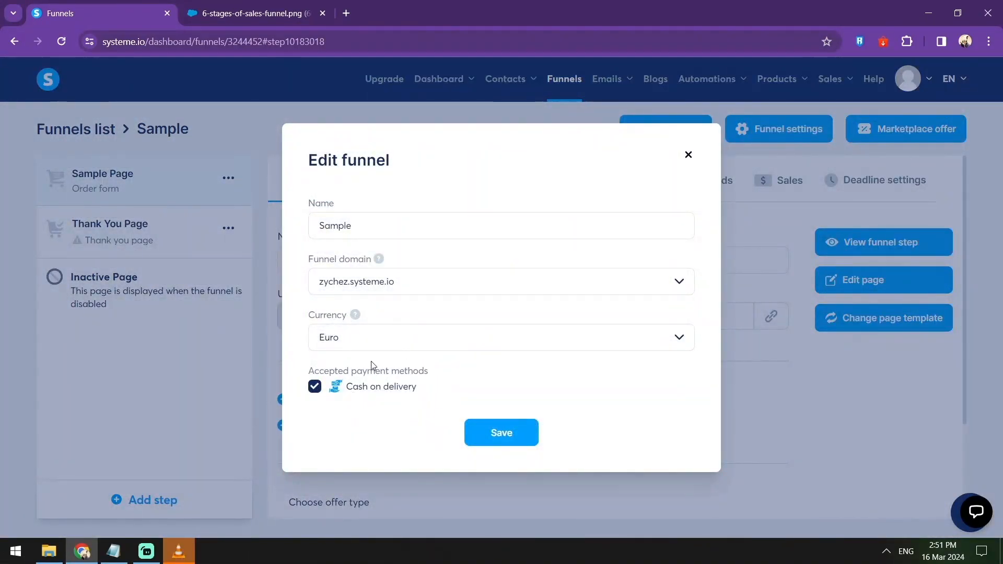
pyautogui.moveTo(307, 370); pyautogui.dragTo(443, 372)
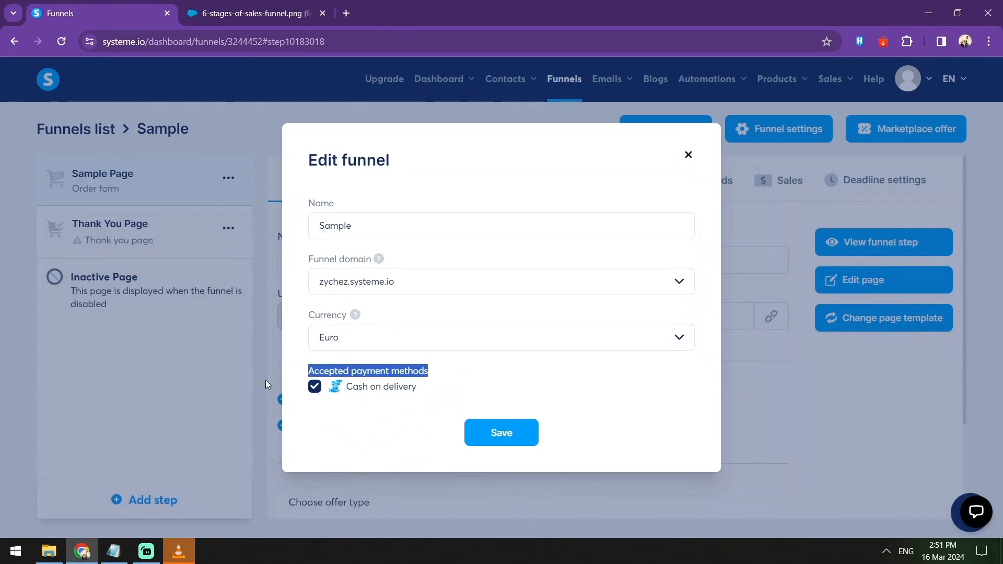
pyautogui.click(612, 392)
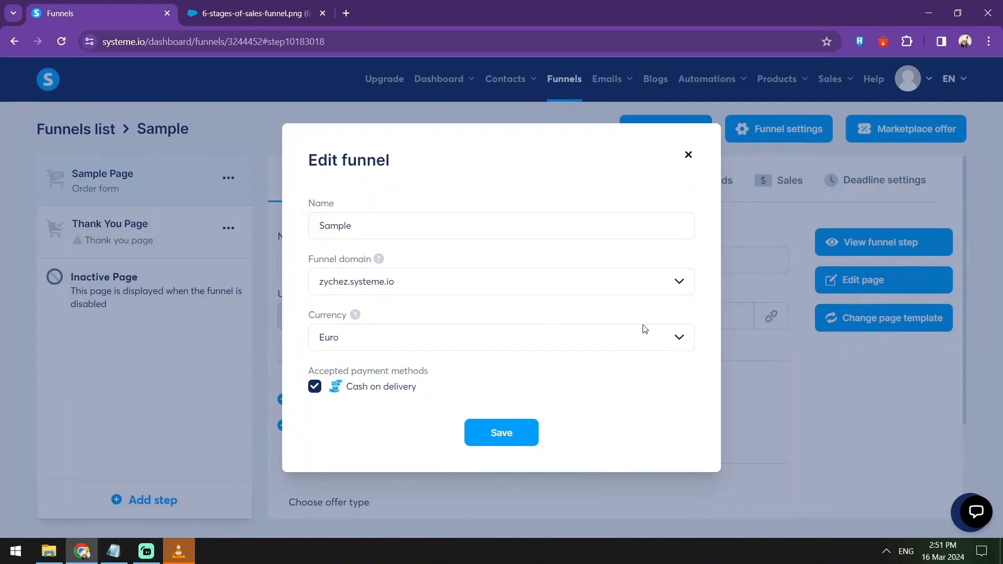
pyautogui.click(688, 158)
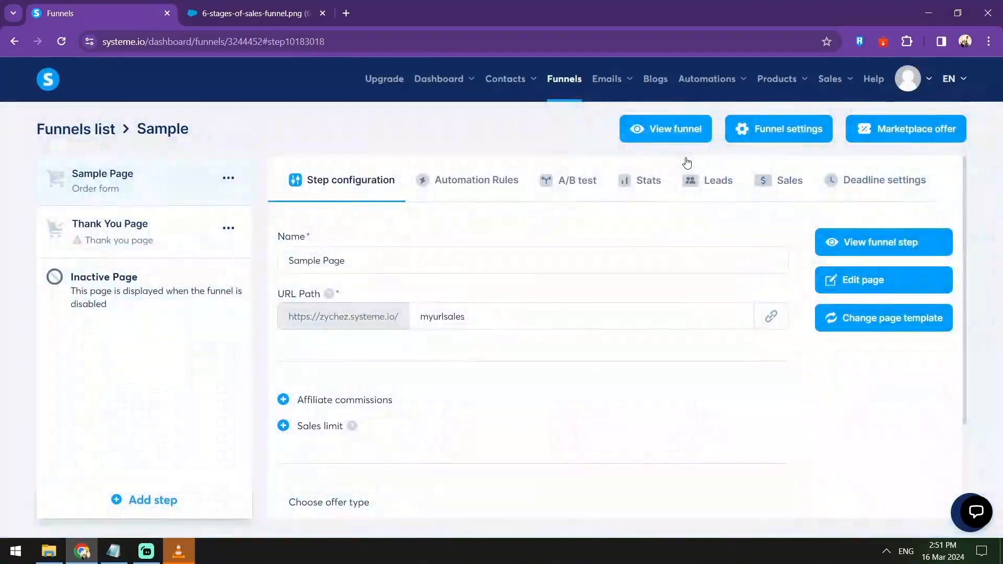
# Step: Open the Sample Page order form in the editor and delete the row with the London trip summary and price details
pyautogui.click(879, 289)
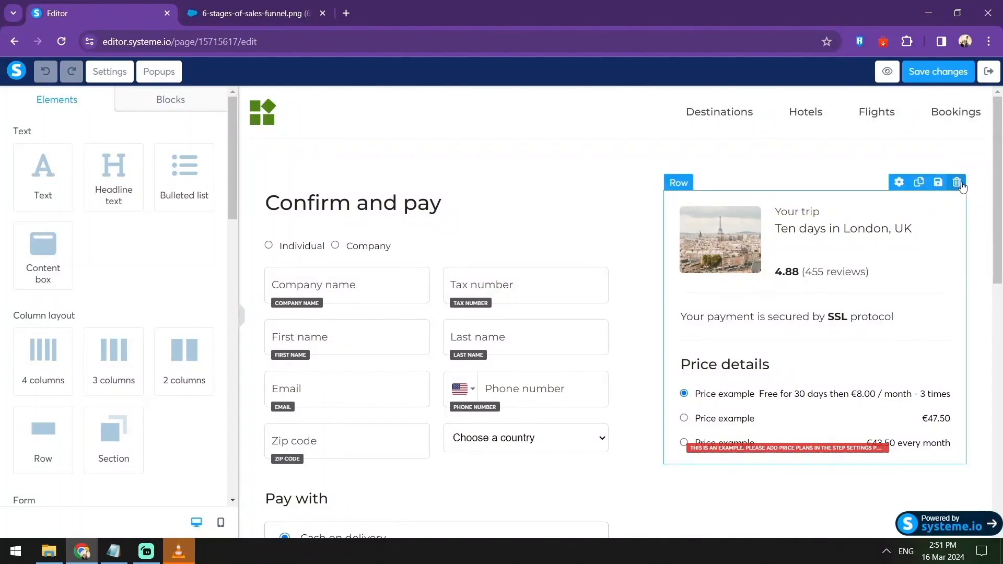
pyautogui.click(957, 182)
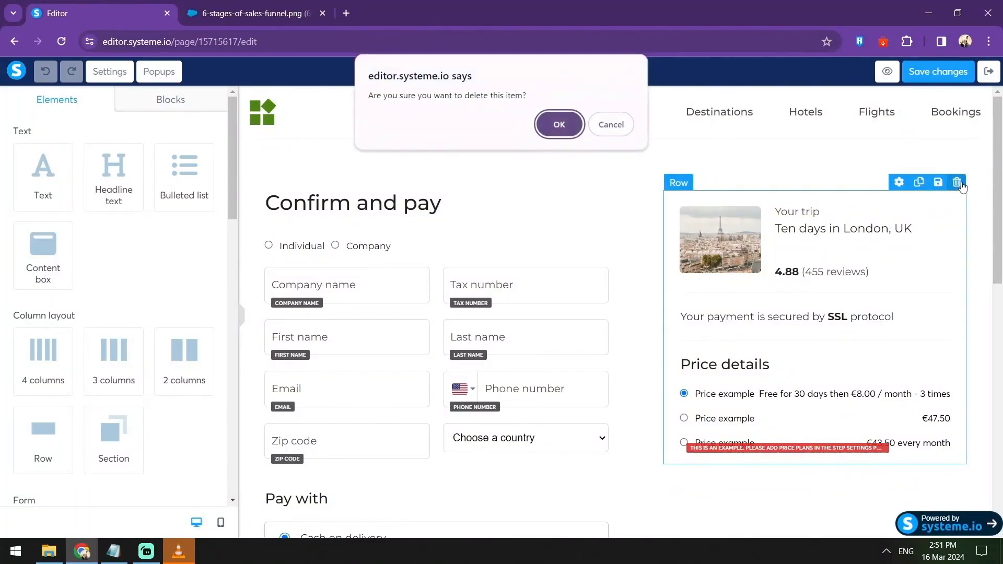
pyautogui.click(559, 124)
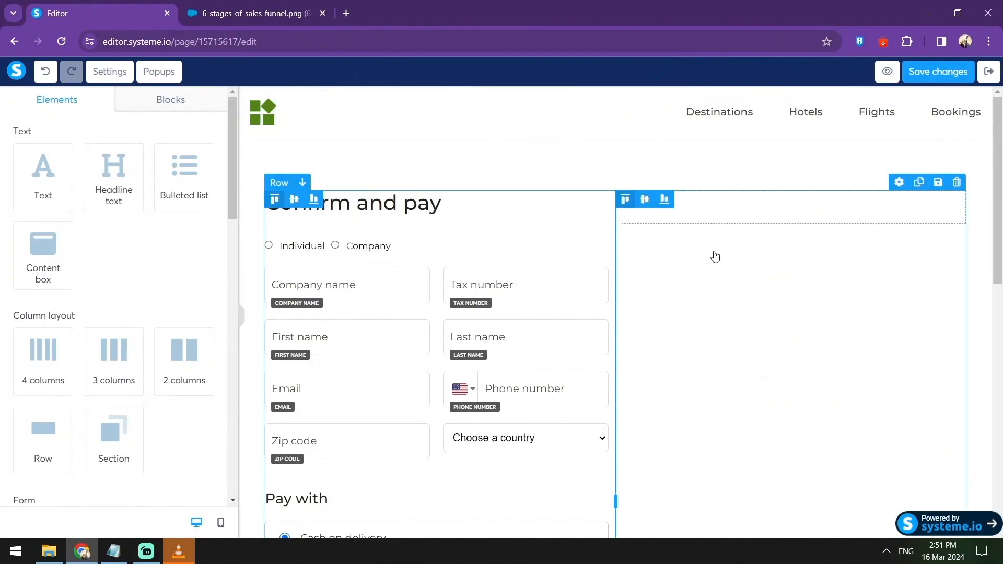
# Step: Add a video element above the Confirm and pay form
pyautogui.scroll(-8, 188, 262)
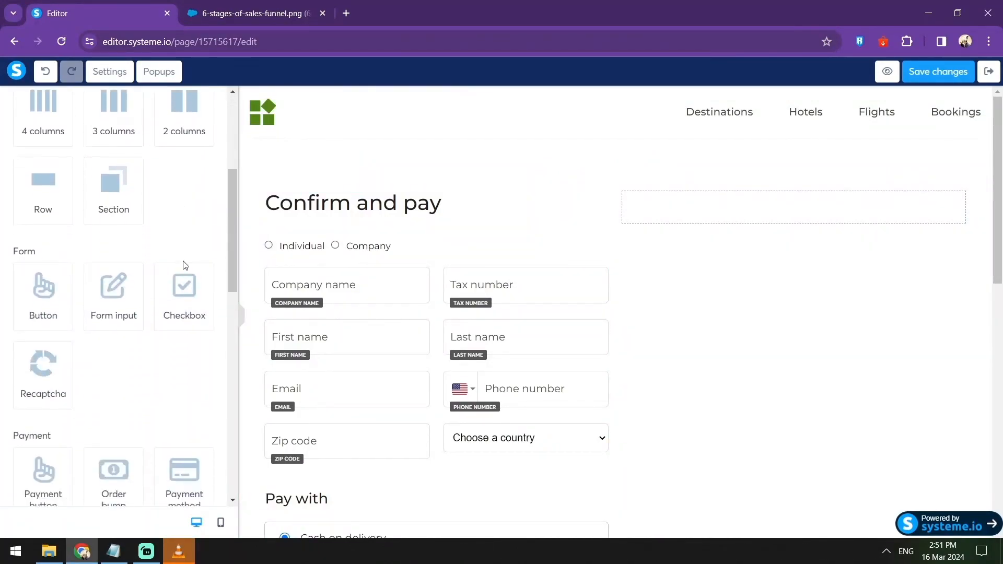
pyautogui.scroll(-7, 180, 261)
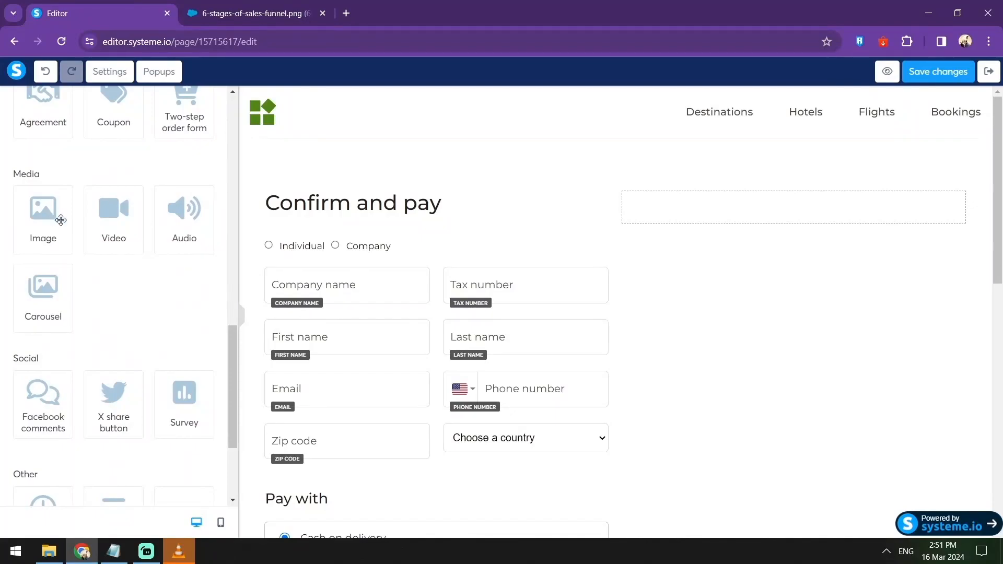
pyautogui.moveTo(113, 214); pyautogui.dragTo(729, 271)
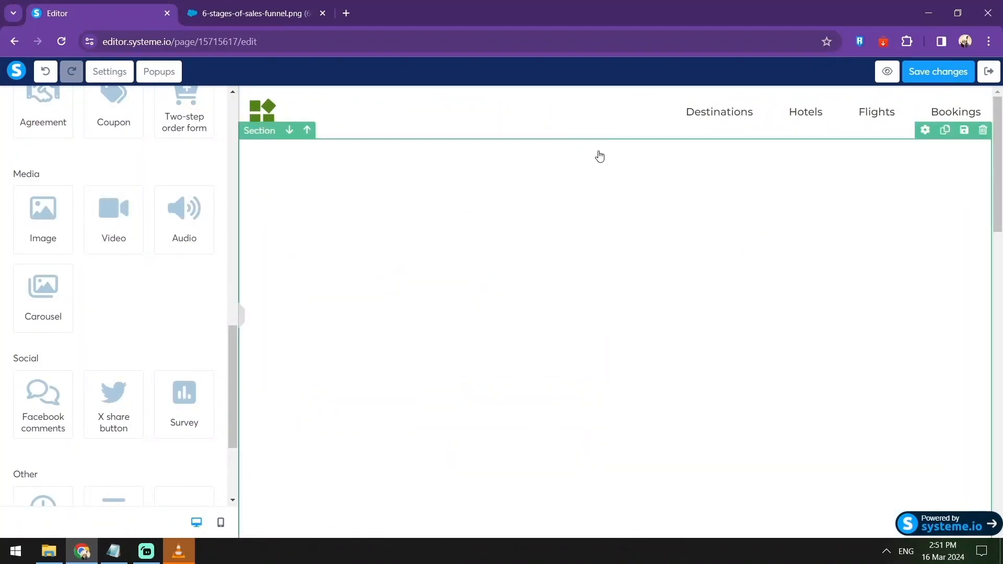
pyautogui.scroll(-3, 737, 182)
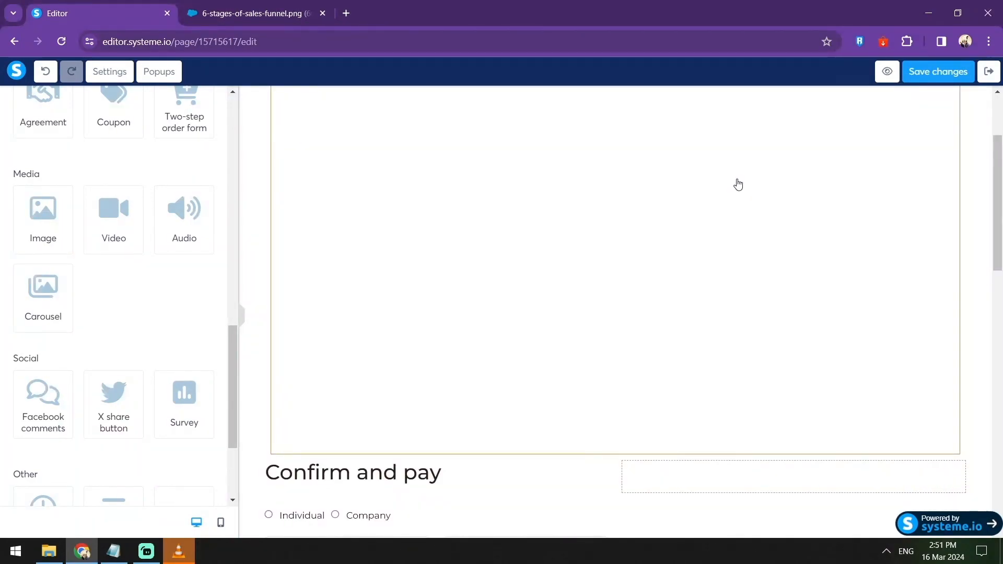
pyautogui.scroll(-4, 544, 195)
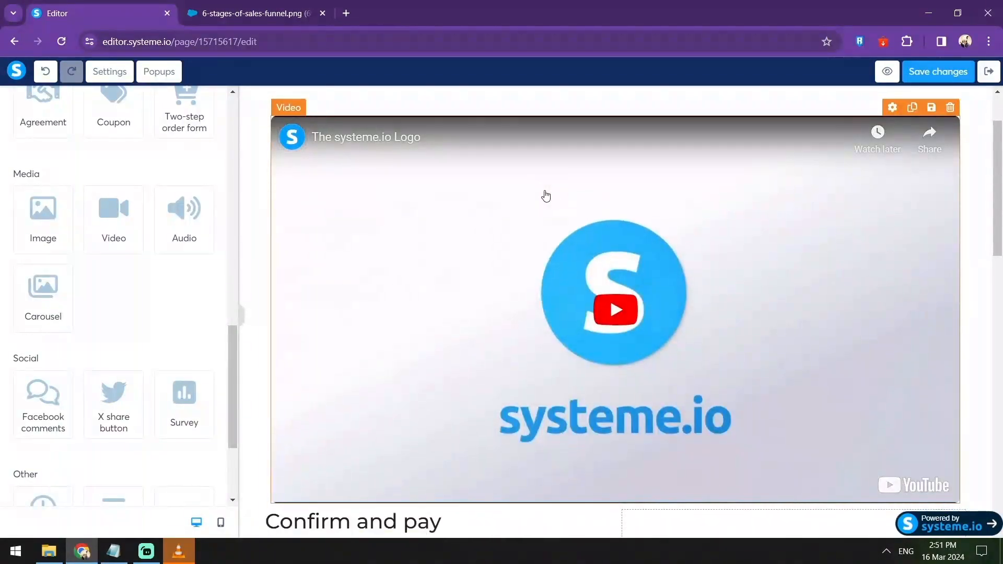
# Step: Add a payment button between the video and the Confirm and pay form
pyautogui.scroll(-6, 550, 201)
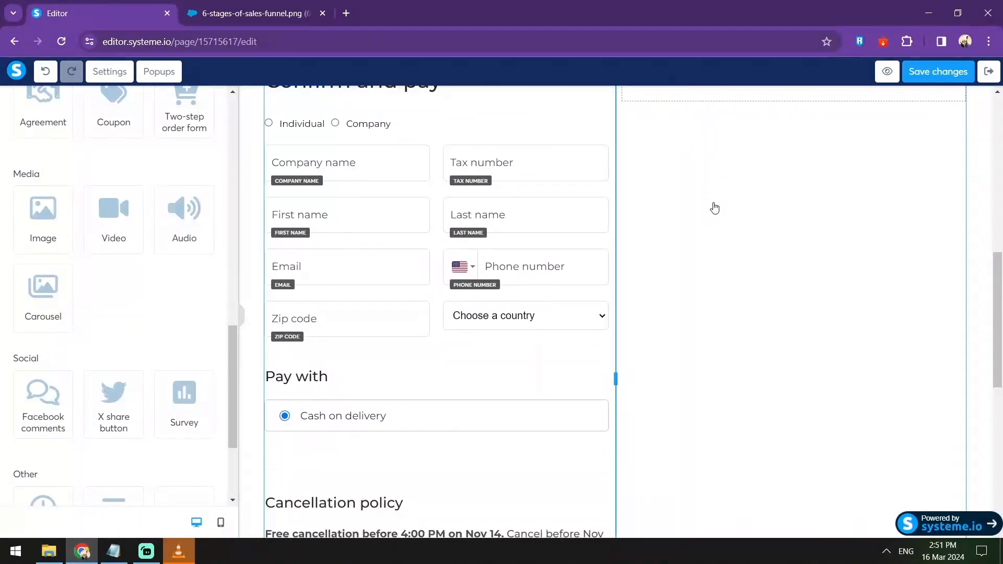
pyautogui.scroll(4, 116, 292)
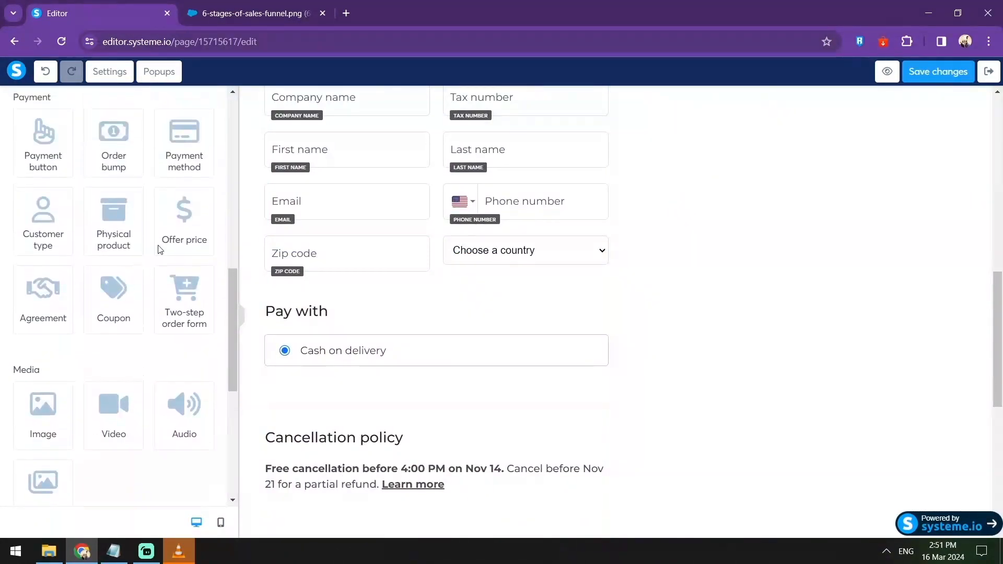
pyautogui.scroll(3, 156, 220)
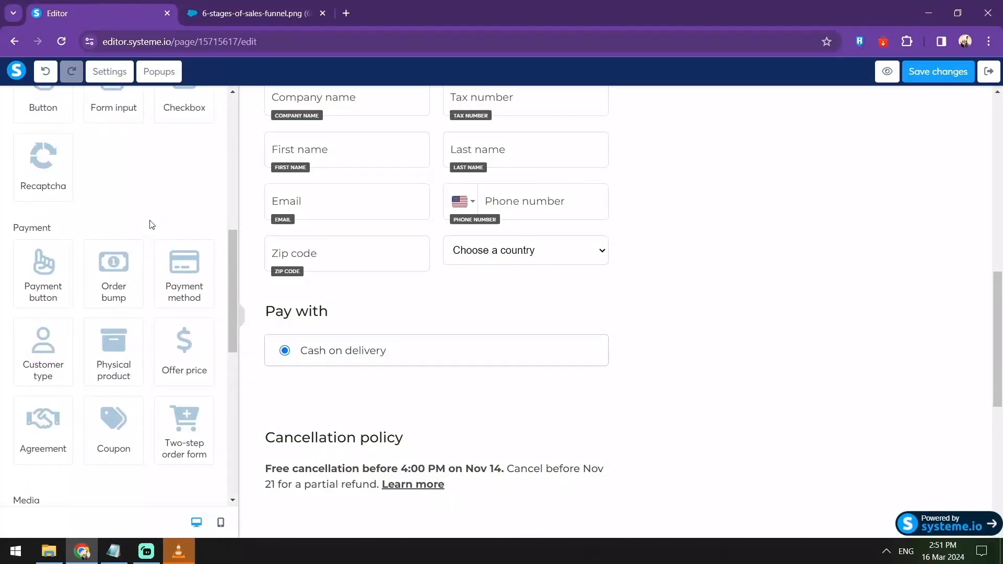
pyautogui.moveTo(61, 264); pyautogui.dragTo(738, 291)
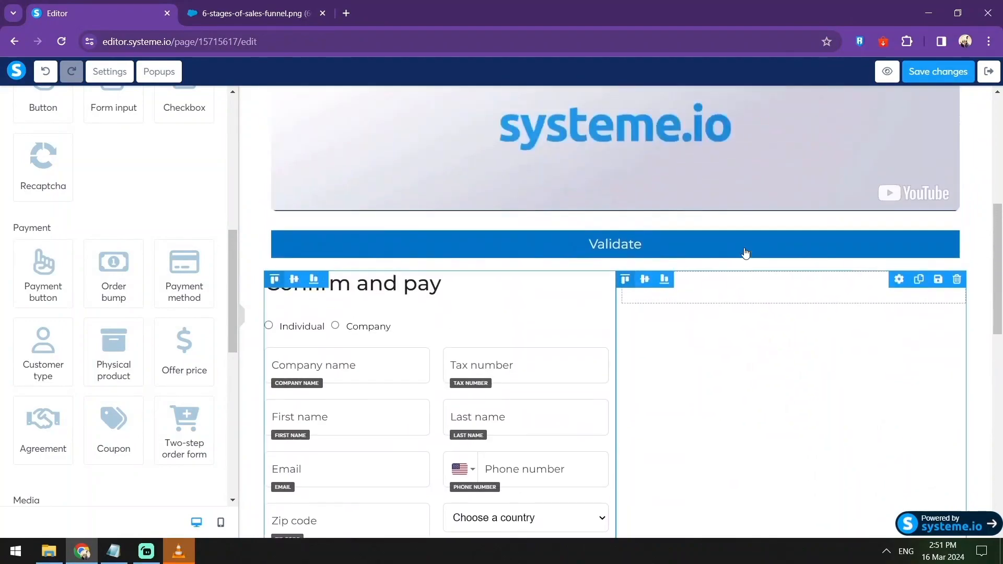
# Step: Set the background color of the Confirm Booking Now! button to bright red E50B0B
pyautogui.scroll(-10, 763, 261)
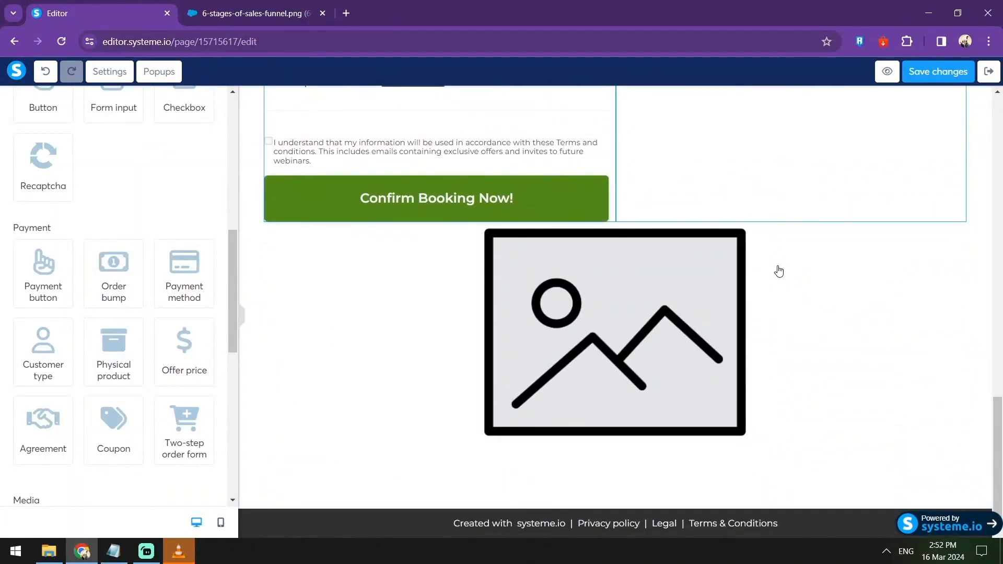
pyautogui.scroll(3, 741, 277)
pyautogui.click(333, 341)
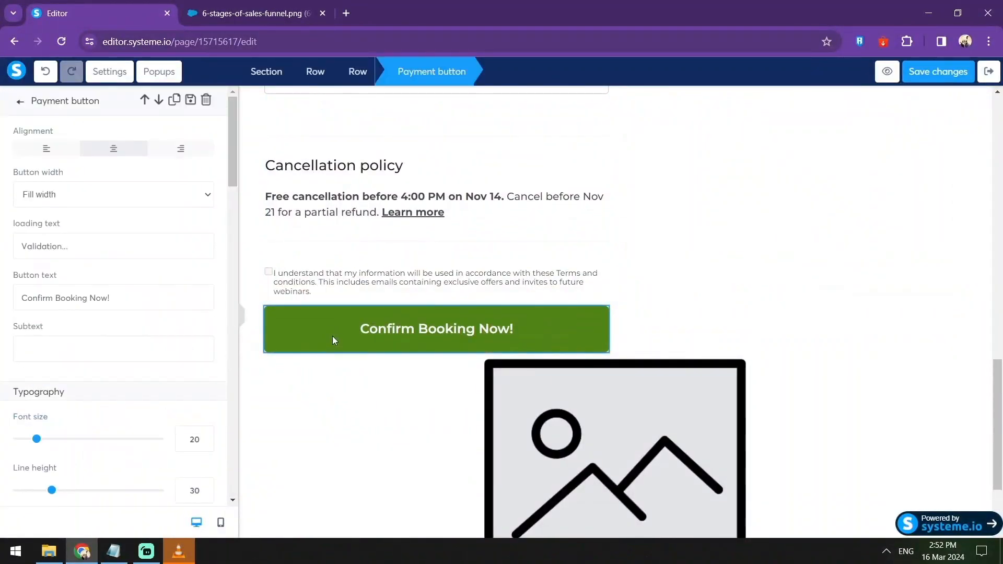
pyautogui.scroll(-9, 132, 234)
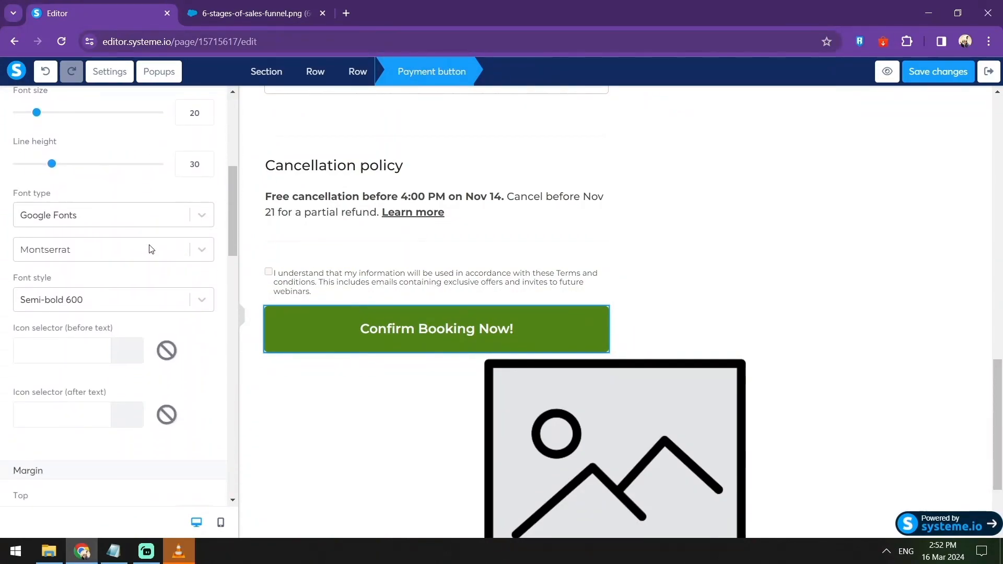
pyautogui.scroll(-6, 133, 229)
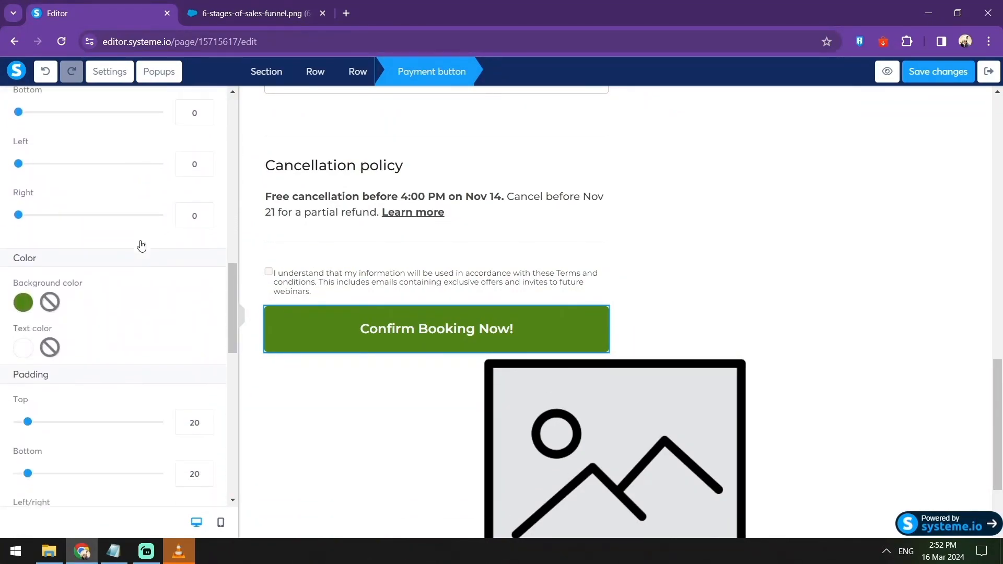
pyautogui.click(23, 303)
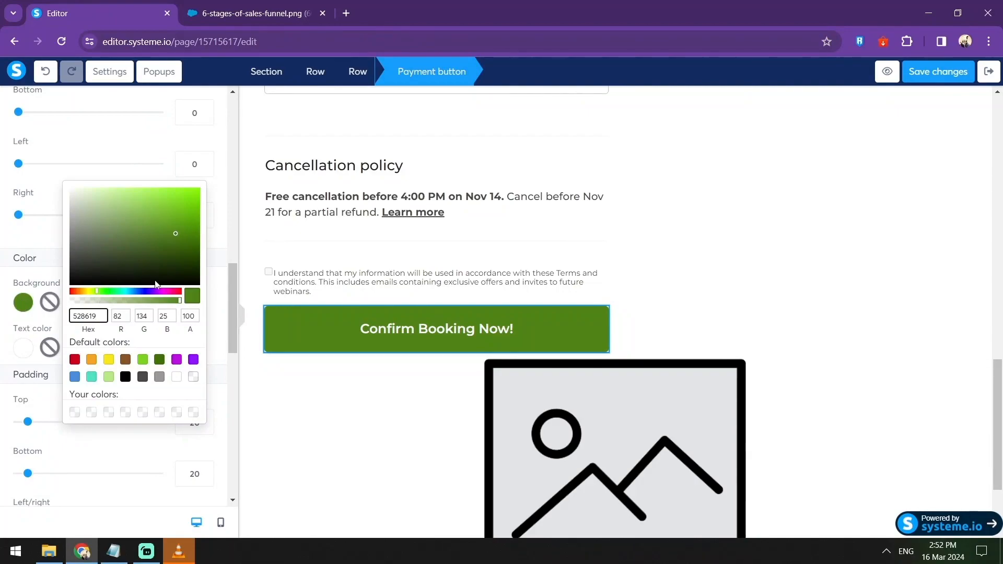
pyautogui.click(180, 293)
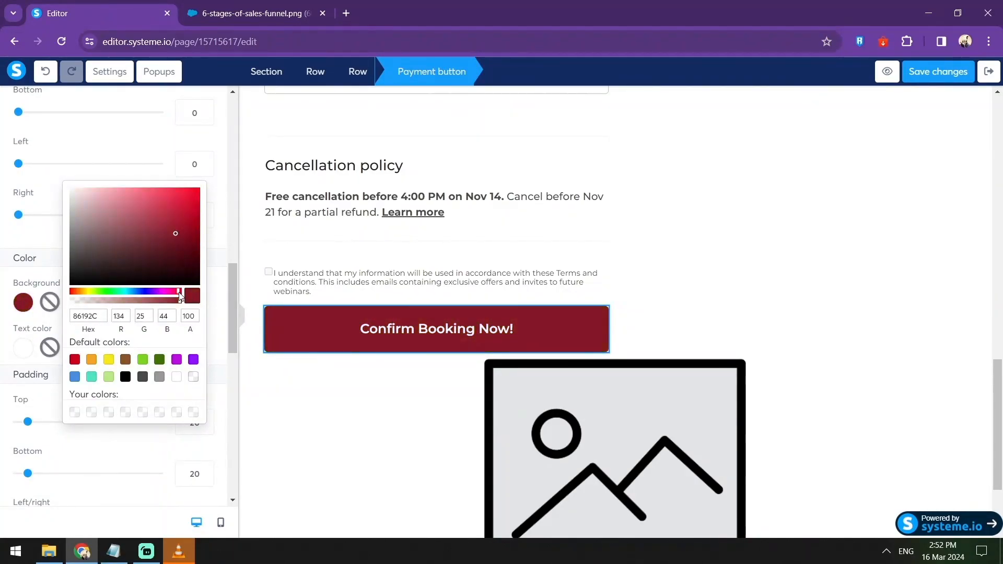
pyautogui.click(73, 293)
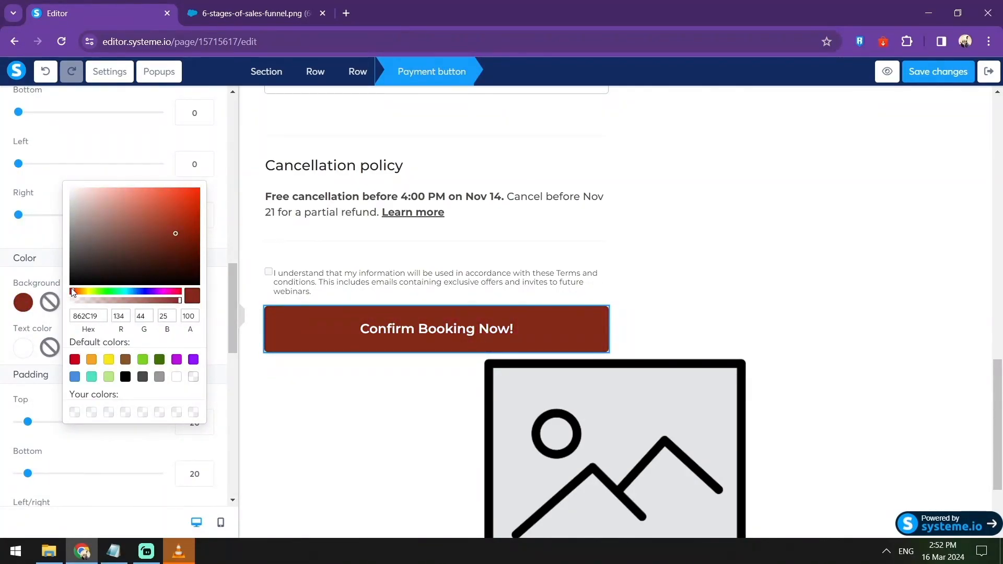
pyautogui.click(70, 292)
pyautogui.click(193, 198)
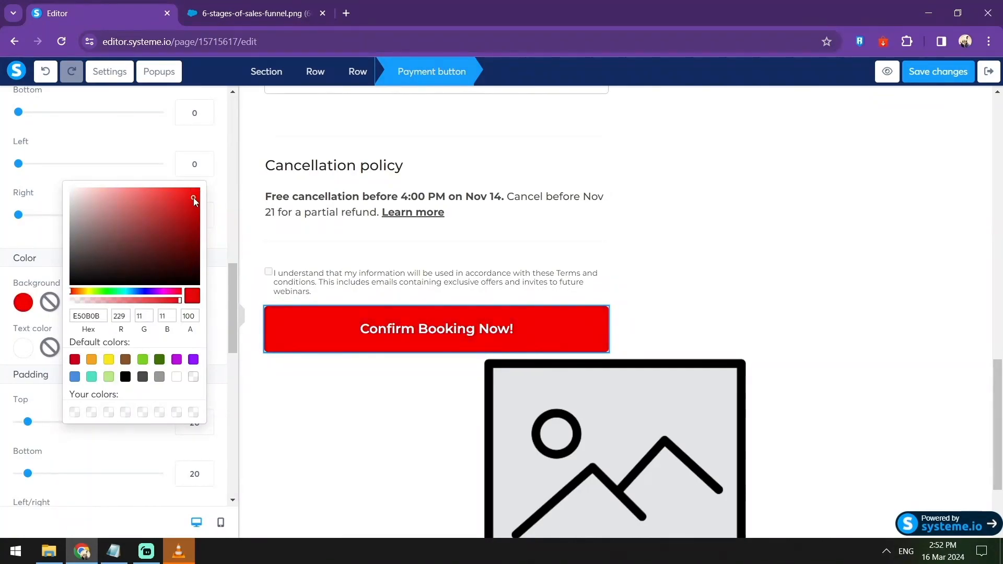
pyautogui.click(595, 232)
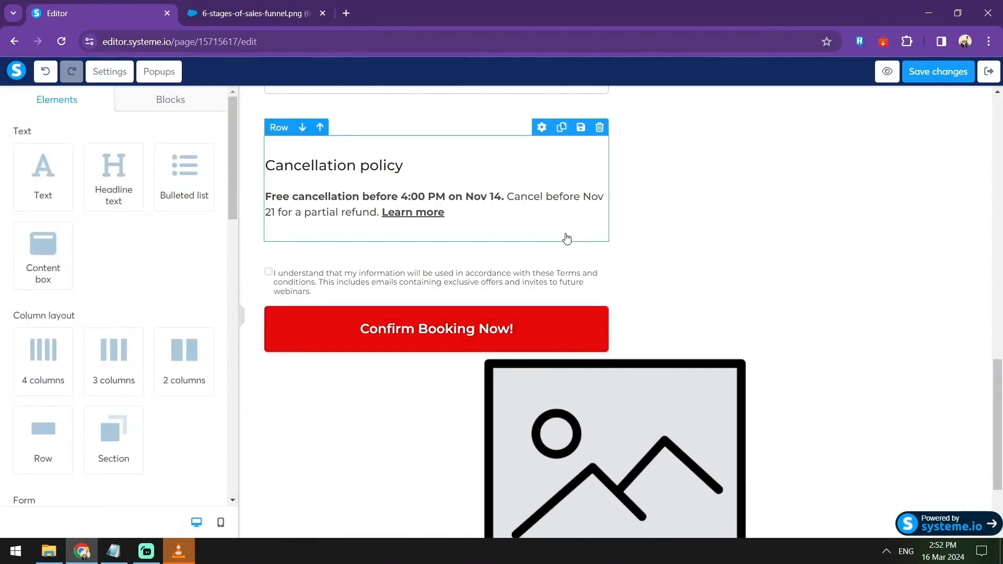
pyautogui.click(605, 311)
pyautogui.scroll(3, 609, 368)
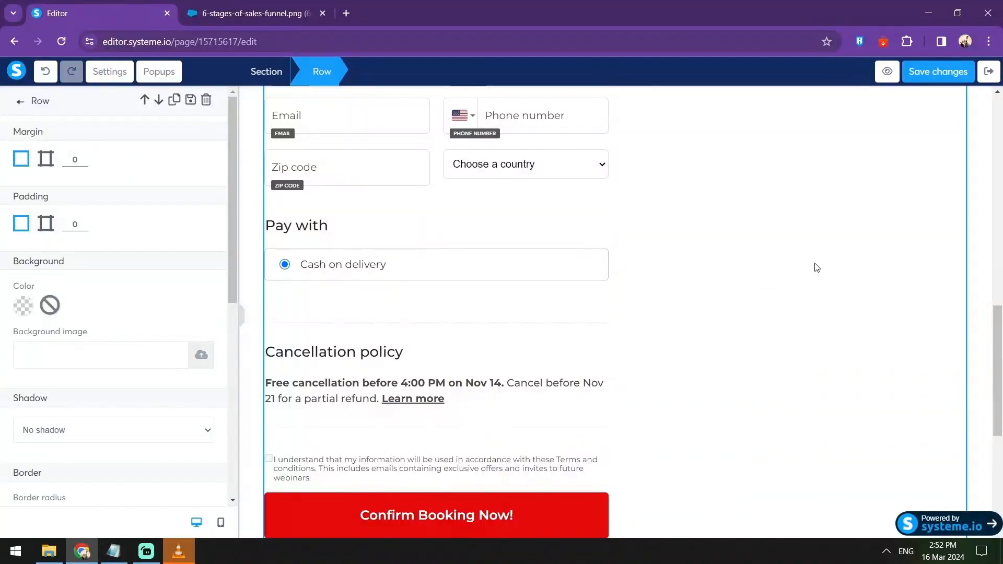
# Step: In the page's SEO settings, set the title to My 100 Page Book Volume 1-10 and the description to Lots of Information
pyautogui.click(111, 72)
pyautogui.scroll(-2, 168, 208)
pyautogui.scroll(-9, 168, 207)
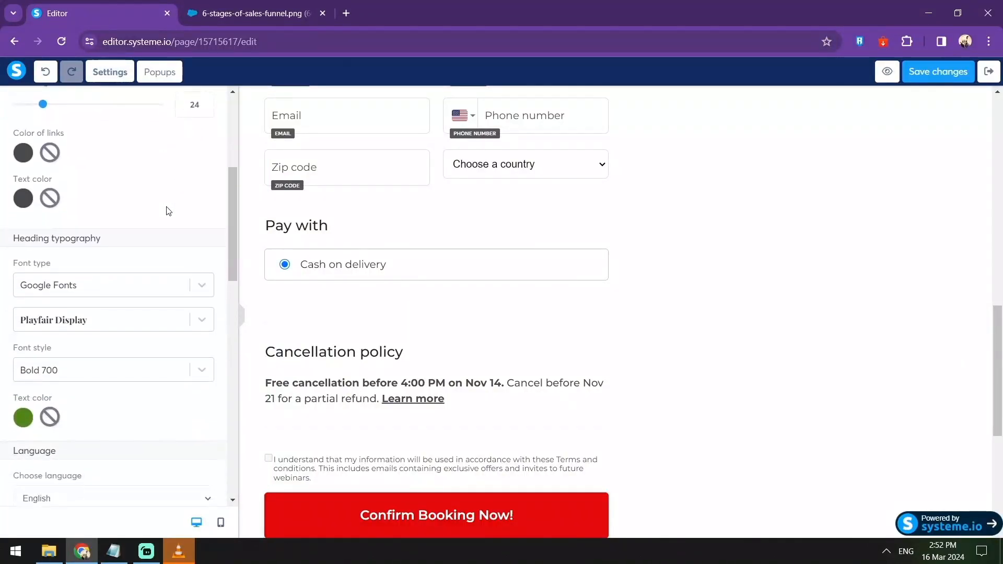
pyautogui.scroll(-4, 169, 212)
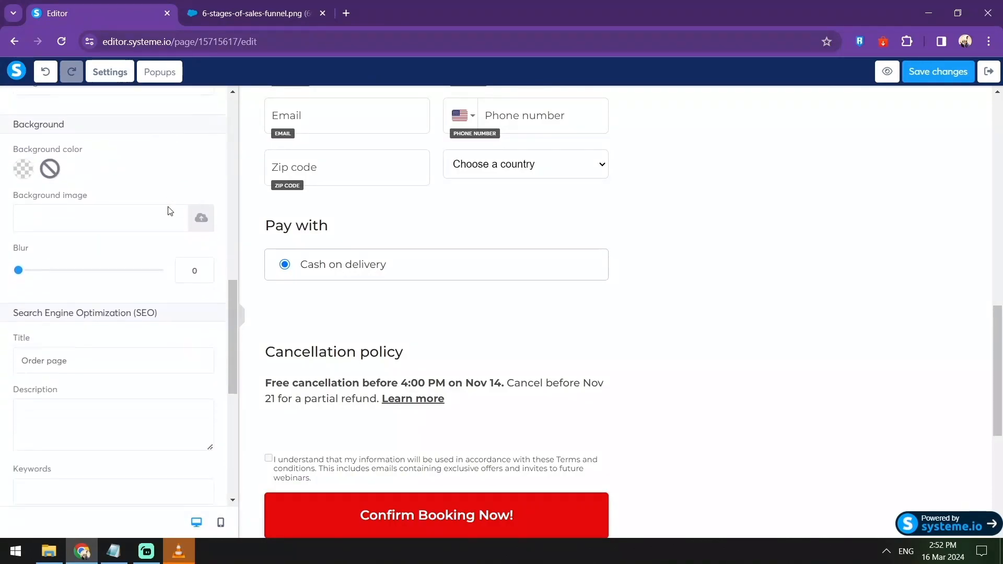
pyautogui.moveTo(88, 258); pyautogui.dragTo(2, 270)
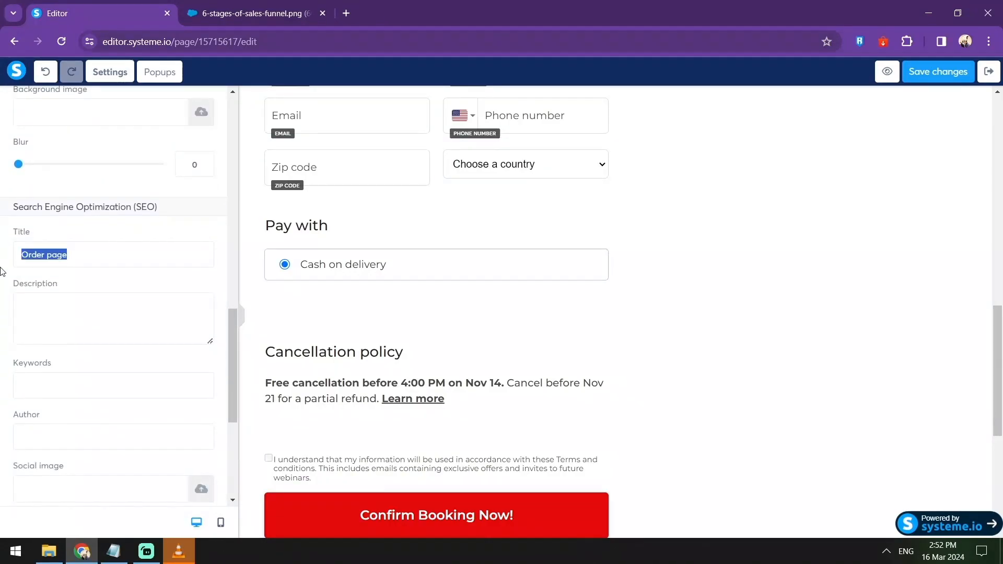
pyautogui.write('My 100 Page Book Volume 1-10')
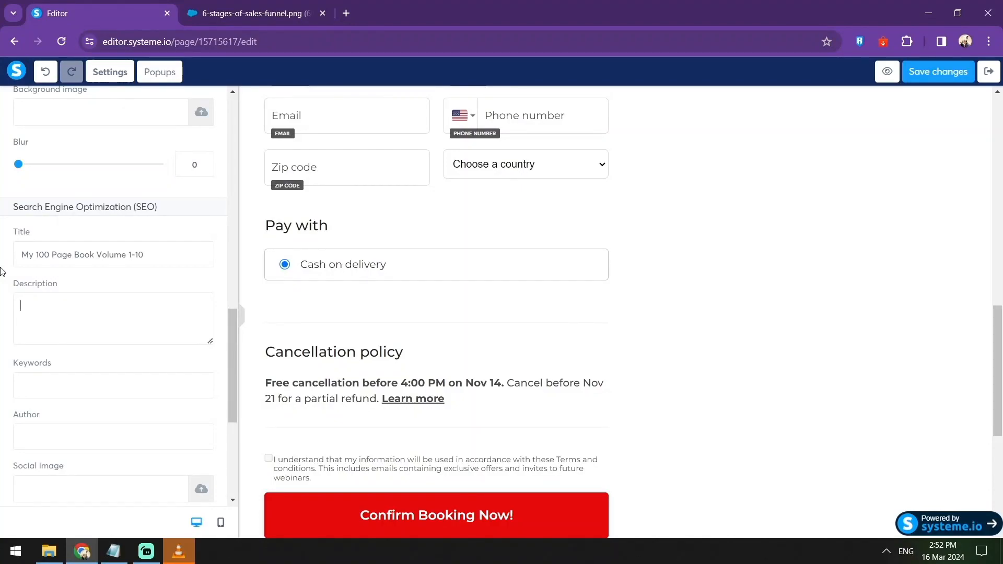
pyautogui.write('s')
pyautogui.press('Right')
pyautogui.press('Right')
# Step: Set the page's SEO keywords to Book, Valuable, Volumes, English and the author to Me, and leave the page settings
pyautogui.write('Book, Valuable')
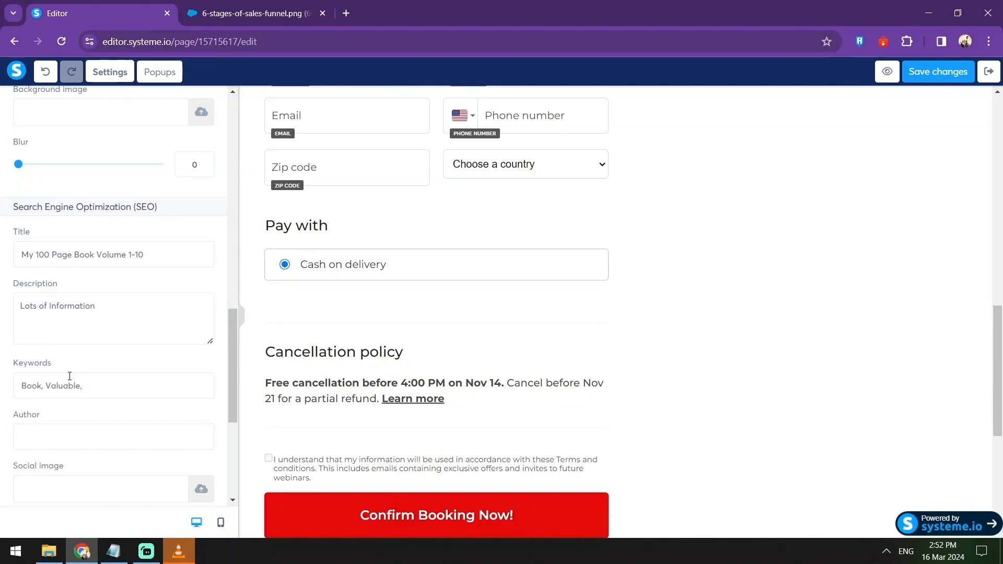
pyautogui.write(', Volumes, English')
pyautogui.press('Tab')
pyautogui.write('Me')
pyautogui.scroll(-4, 167, 355)
pyautogui.scroll(4, 197, 316)
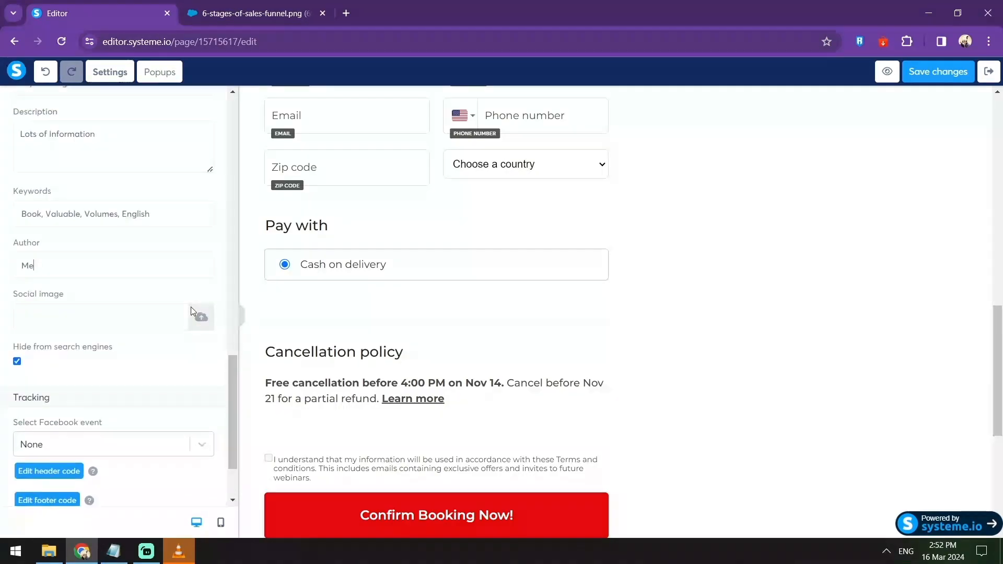
pyautogui.scroll(10, 193, 311)
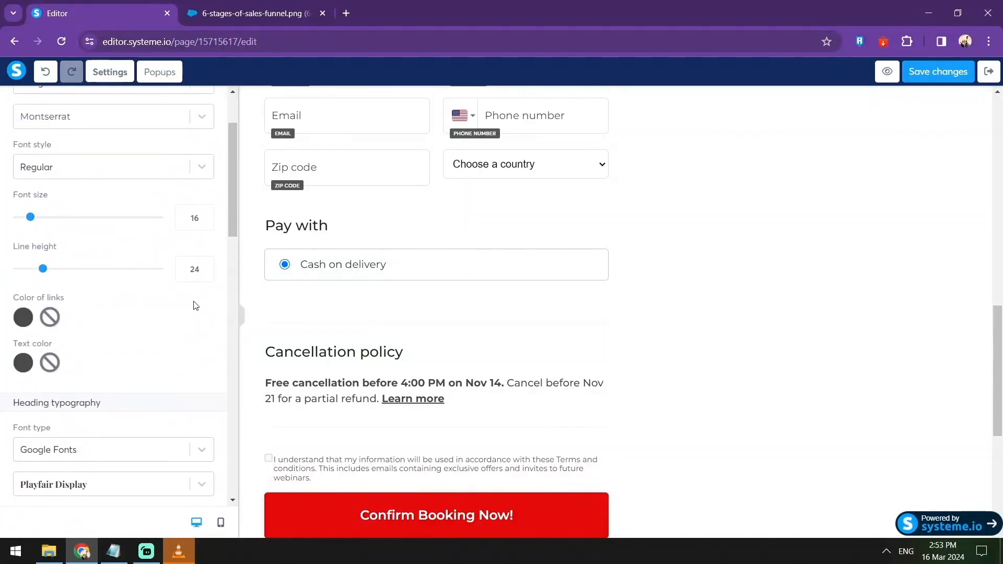
pyautogui.click(997, 152)
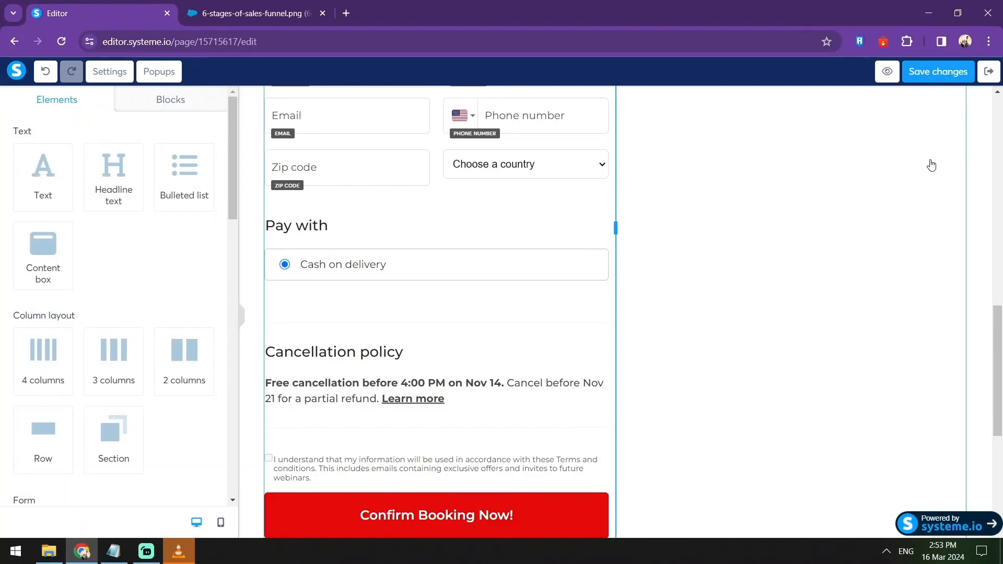
# Step: Add a headline above the video at the page's start, reading THE BEST BOOK FOR MARKETING
pyautogui.scroll(15, 918, 180)
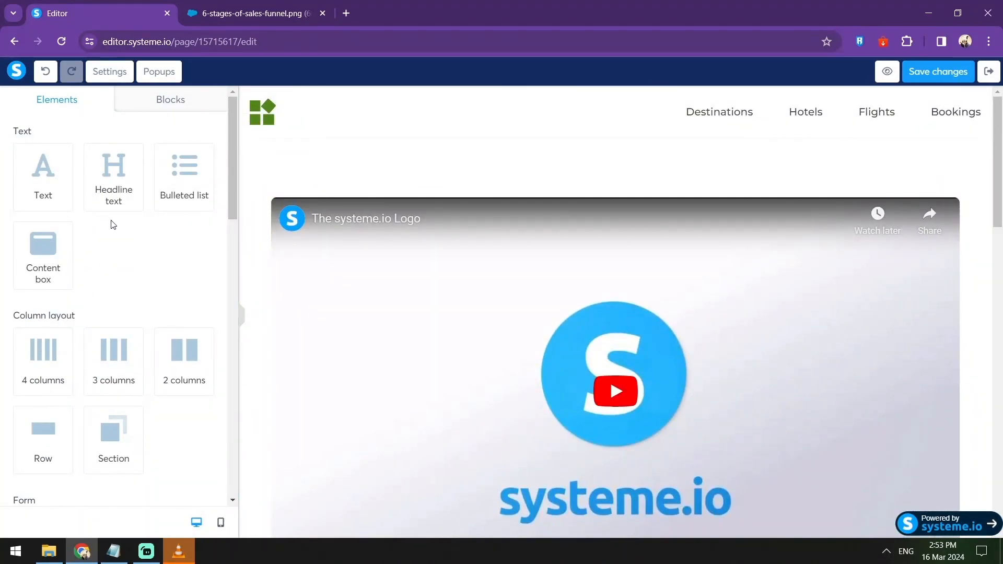
pyautogui.moveTo(113, 181); pyautogui.dragTo(392, 174)
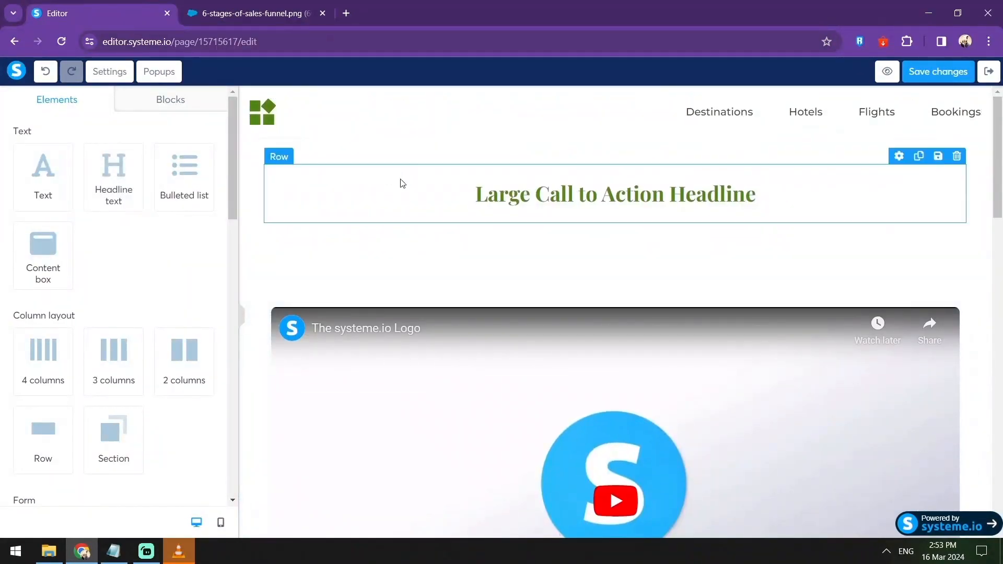
pyautogui.click(614, 190)
pyautogui.doubleClick(622, 192)
pyautogui.hotkey('ctrl', 'a')
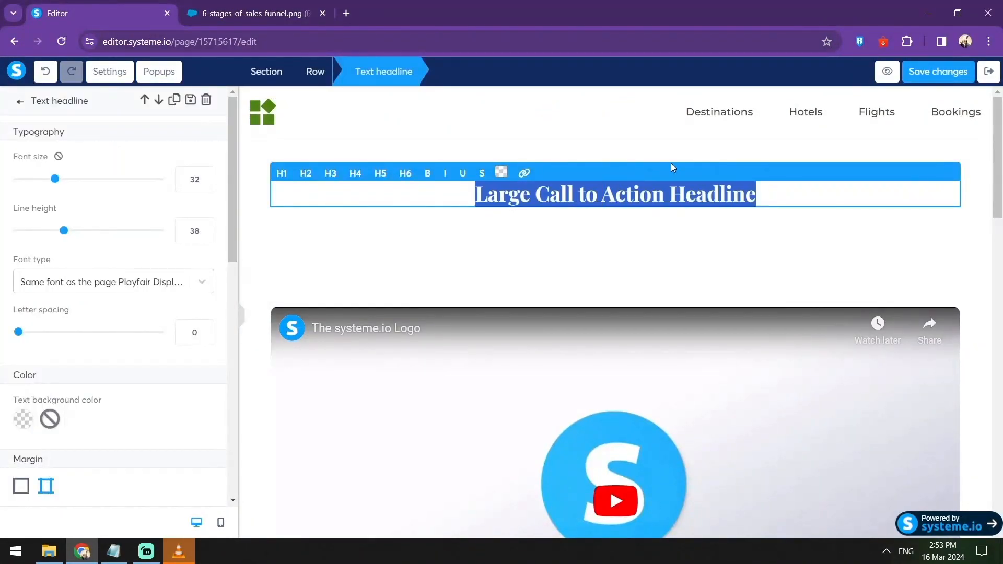
pyautogui.write('THE BEST')
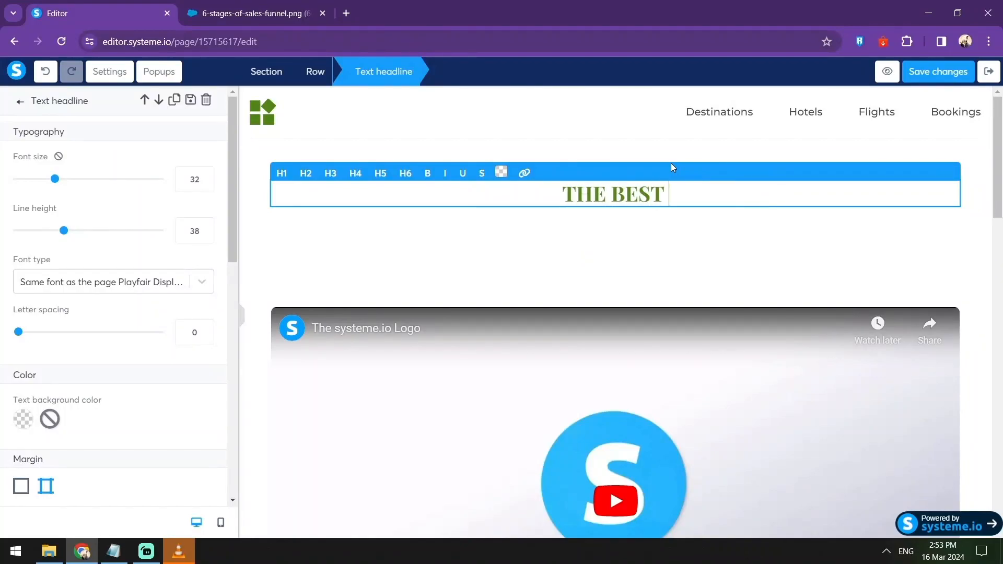
pyautogui.write(' BOOK FOR MA')
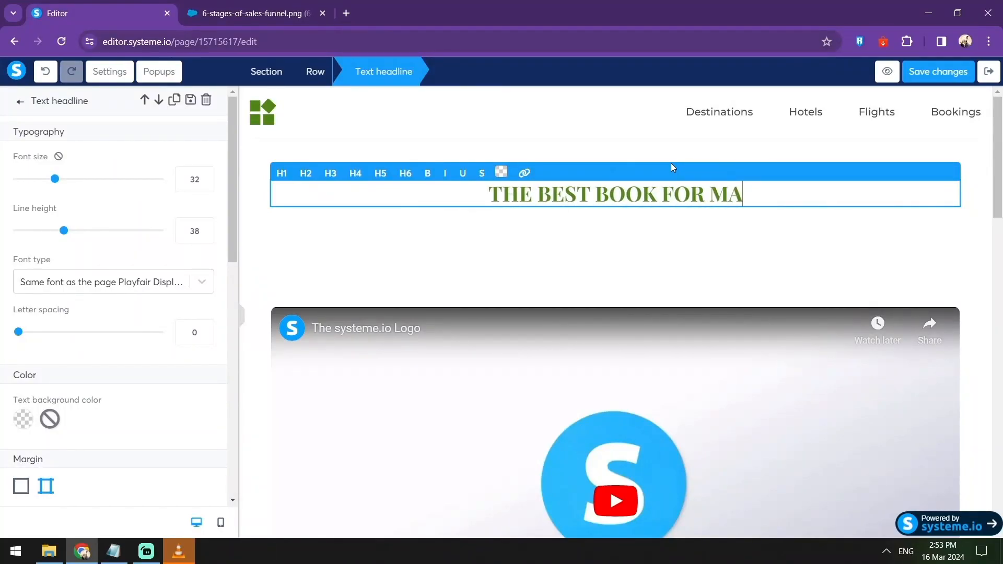
pyautogui.write('RKETING')
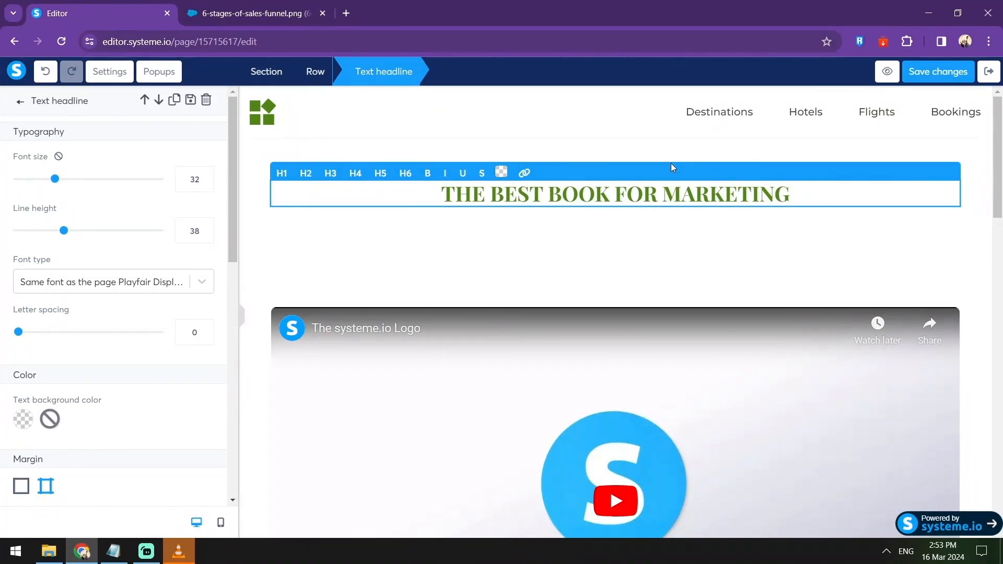
# Step: Replace the word MARKETING in the headline with E-COMMERCE STARTERS
pyautogui.press('Left')
pyautogui.press('Left')
pyautogui.press('Left')
pyautogui.press('Left')
pyautogui.hotkey('ctrl', 'Right')
pyautogui.hotkey('ctrl', 'shift', 'Left')
pyautogui.write('E')
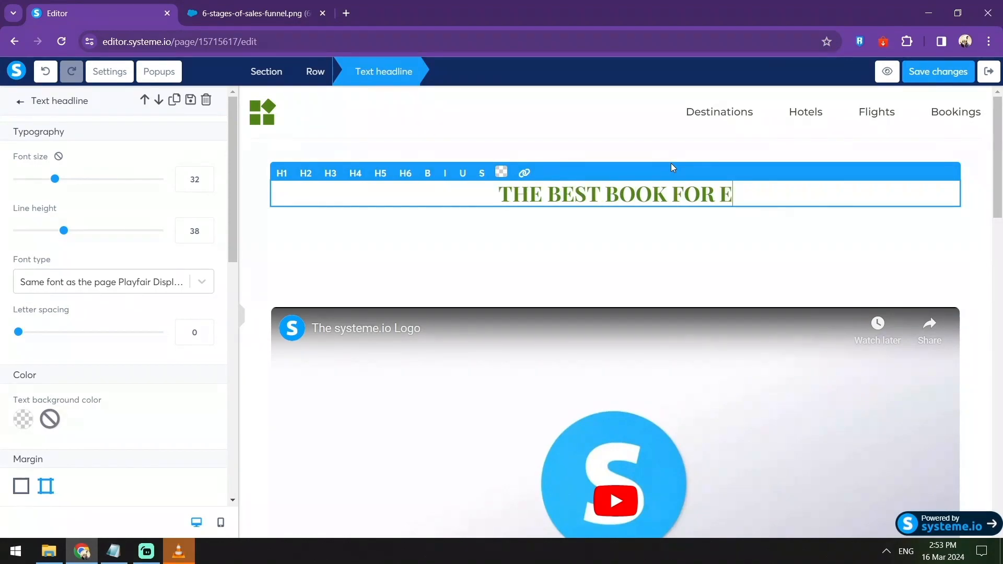
pyautogui.write('-COMMERCE')
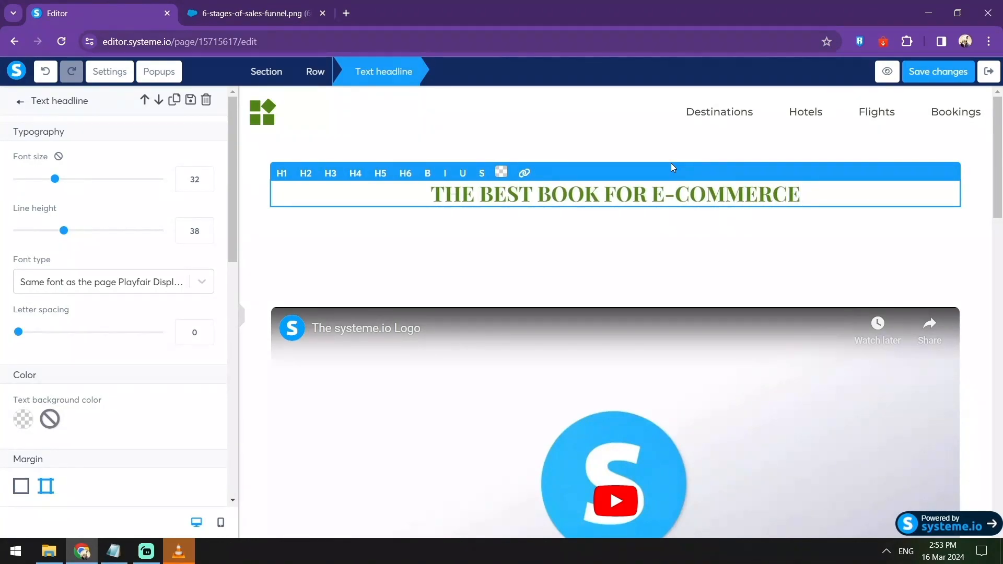
pyautogui.write(' STARTERS')
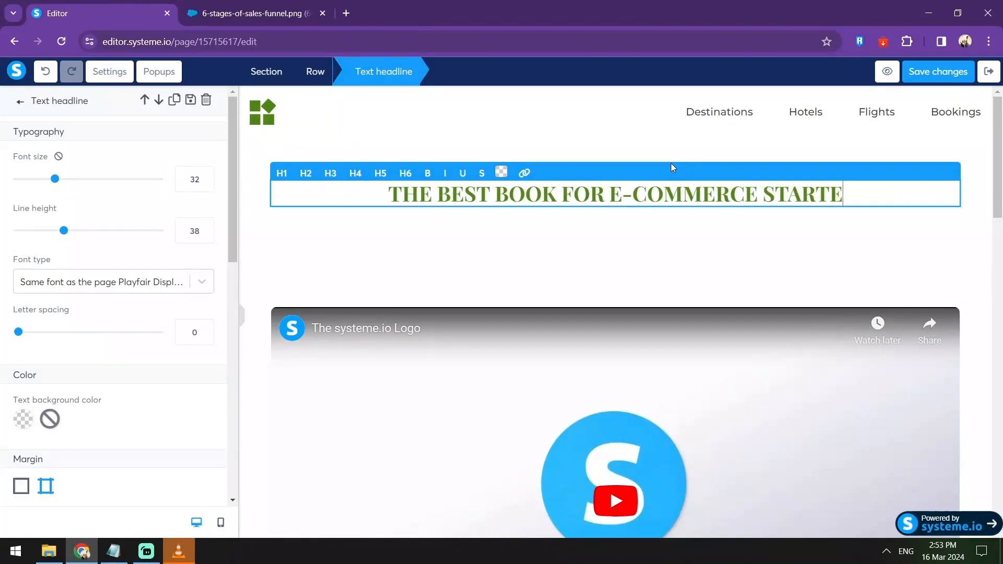
# Step: Replace THE BEST at the start of the headline with A
pyautogui.press('Left')
pyautogui.press('Left')
pyautogui.press('Left')
pyautogui.press('Left')
pyautogui.press('Left')
pyautogui.press('Left')
pyautogui.press('Left')
pyautogui.press('Left')
pyautogui.press('Left')
pyautogui.press('Left')
pyautogui.press('Left')
pyautogui.press('Left')
pyautogui.press('Left')
pyautogui.press('Left')
pyautogui.press('Left')
pyautogui.press('Left')
pyautogui.press('Left')
pyautogui.press('Left')
pyautogui.press('Left')
pyautogui.press('Left')
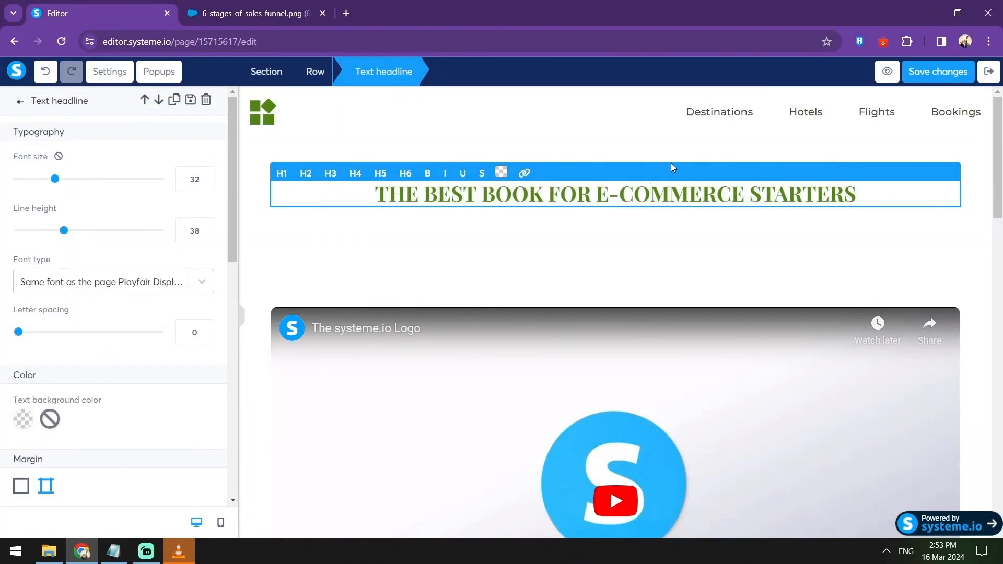
pyautogui.hotkey('shift', 'Home')
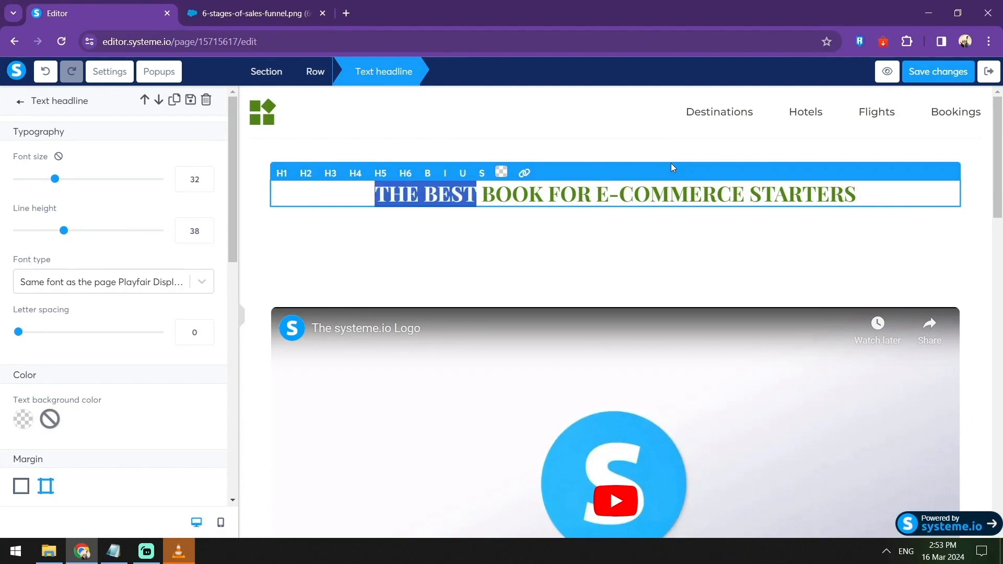
pyautogui.press('BackSpace')
pyautogui.write('A')
pyautogui.press('End')
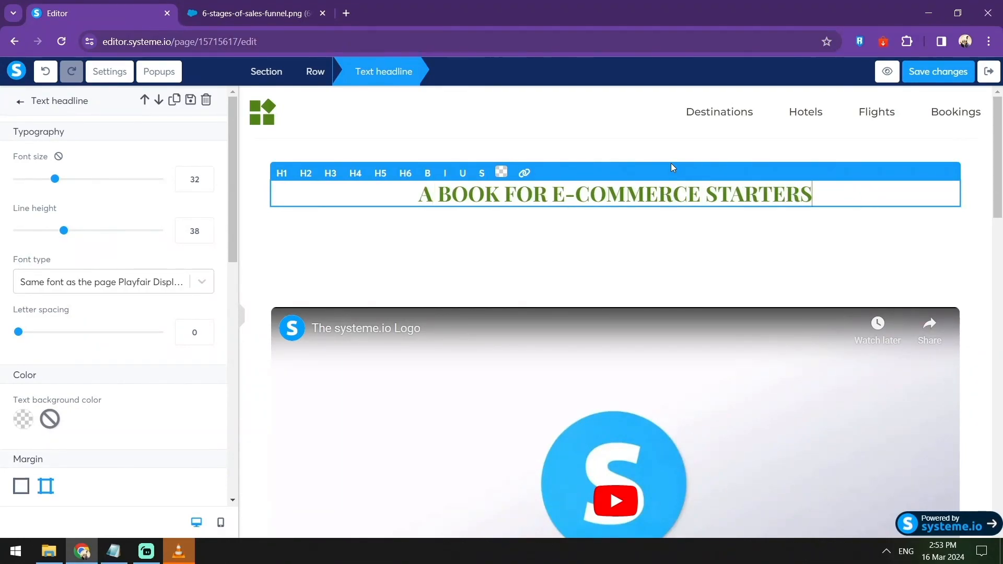
# Step: Add a second line to the headline reading A Guide for Beginners, and leave the text editing
pyautogui.press('Return')
pyautogui.write('A guid')
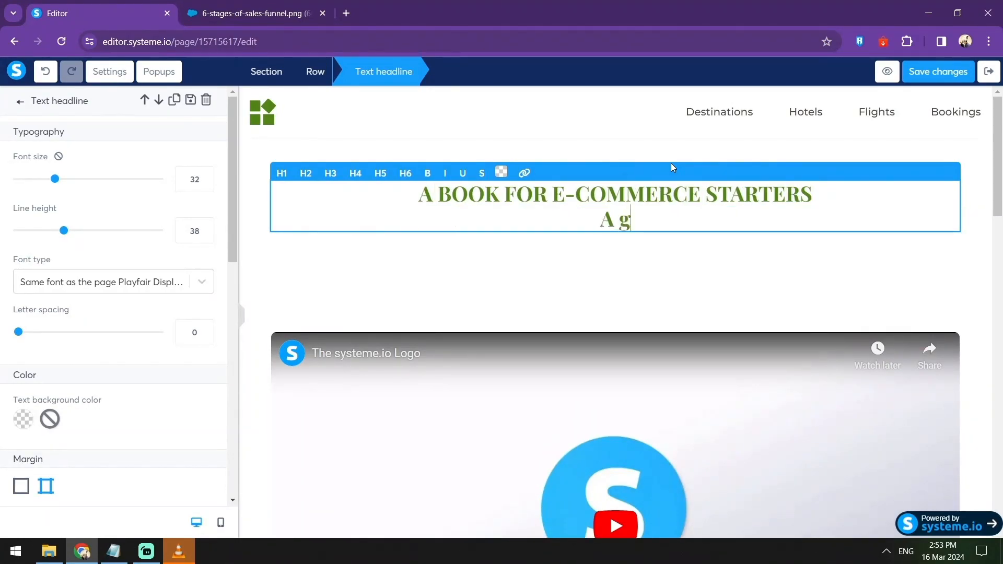
pyautogui.press('BackSpace')
pyautogui.press('BackSpace')
pyautogui.press('BackSpace')
pyautogui.press('BackSpace')
pyautogui.write('Gyu')
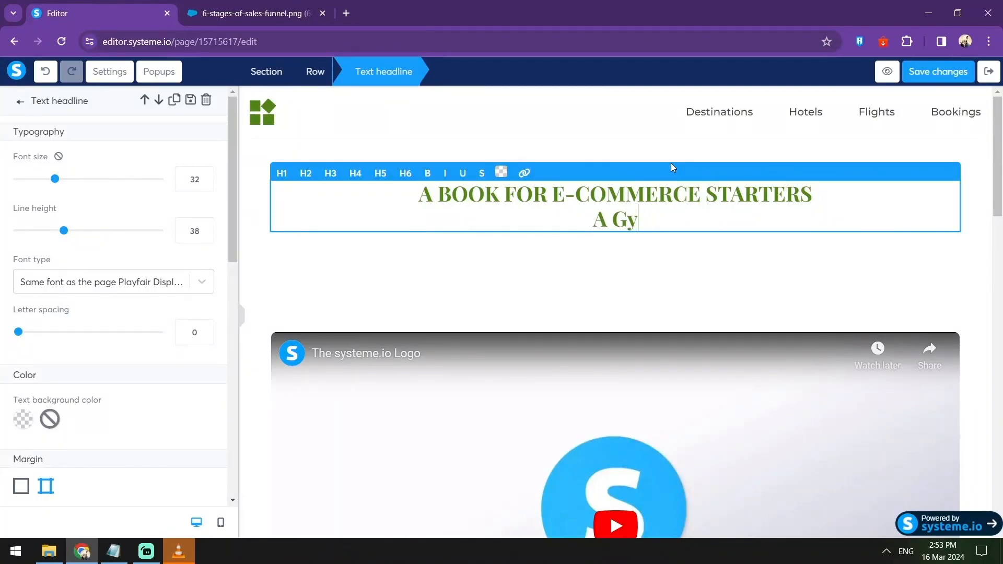
pyautogui.press('BackSpace')
pyautogui.press('BackSpace')
pyautogui.write('uide for Beg')
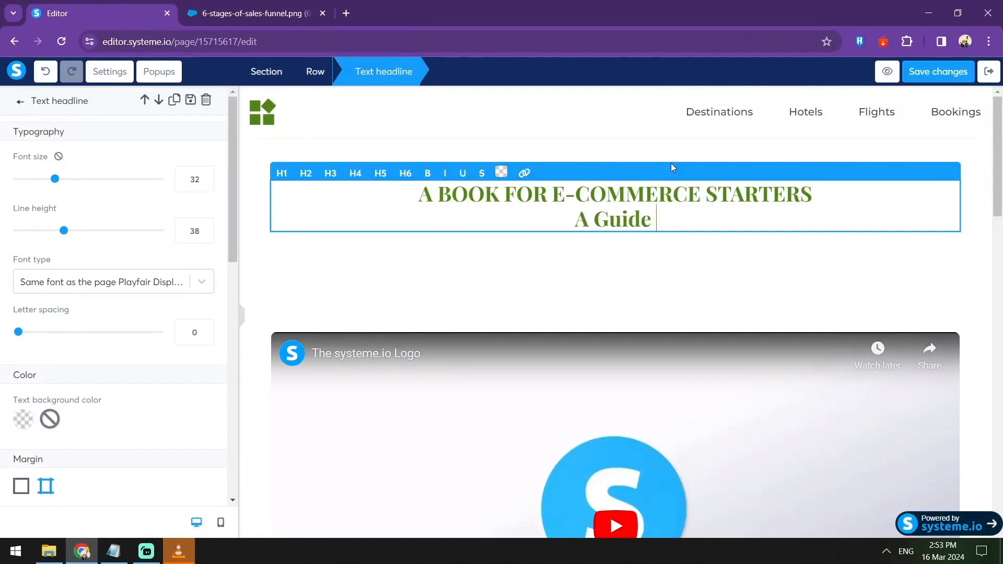
pyautogui.write('inners')
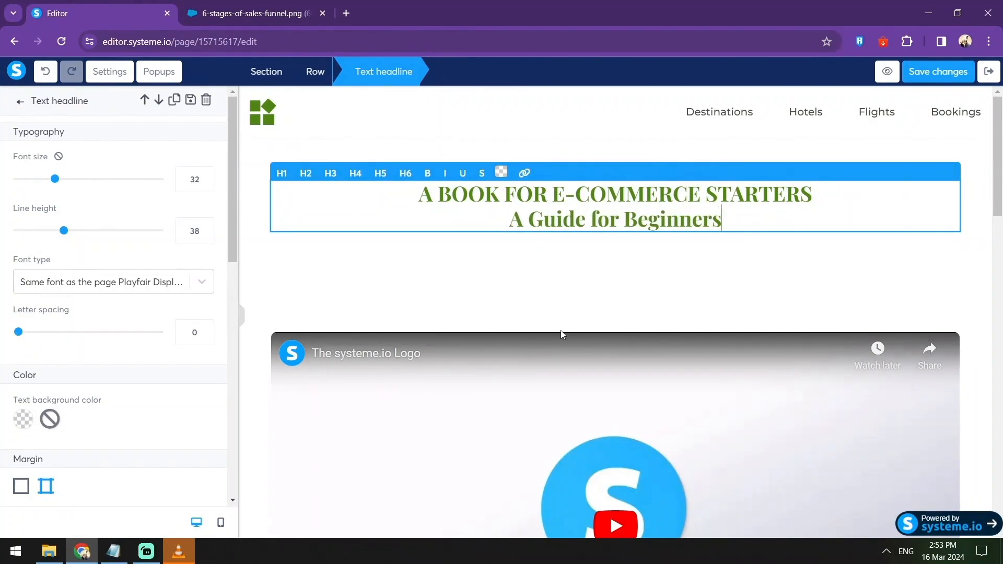
pyautogui.click(855, 308)
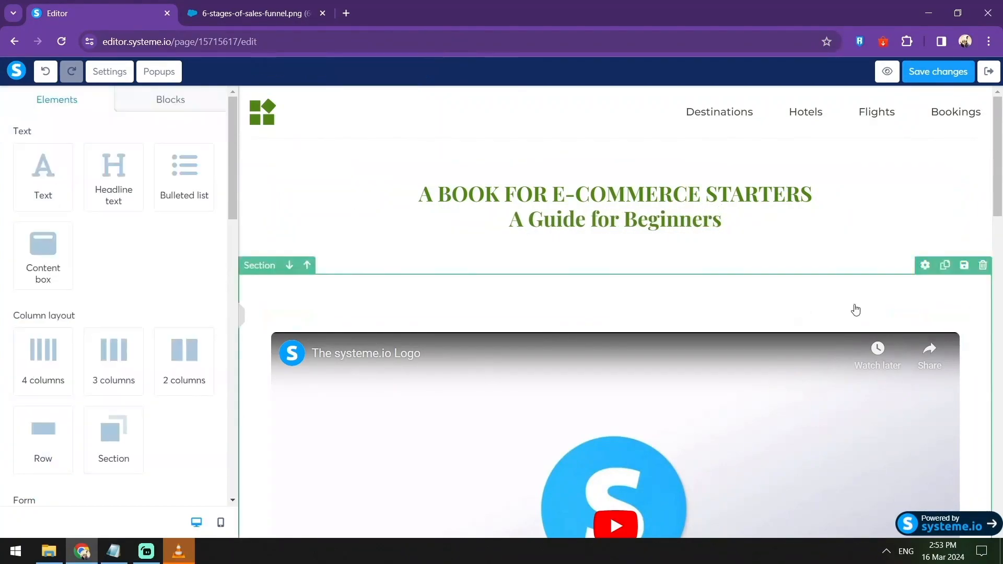
# Step: Remove the word STARTERS from the headline's first line so it reads A BOOK FOR E-COMMERCE
pyautogui.click(649, 218)
pyautogui.doubleClick(746, 196)
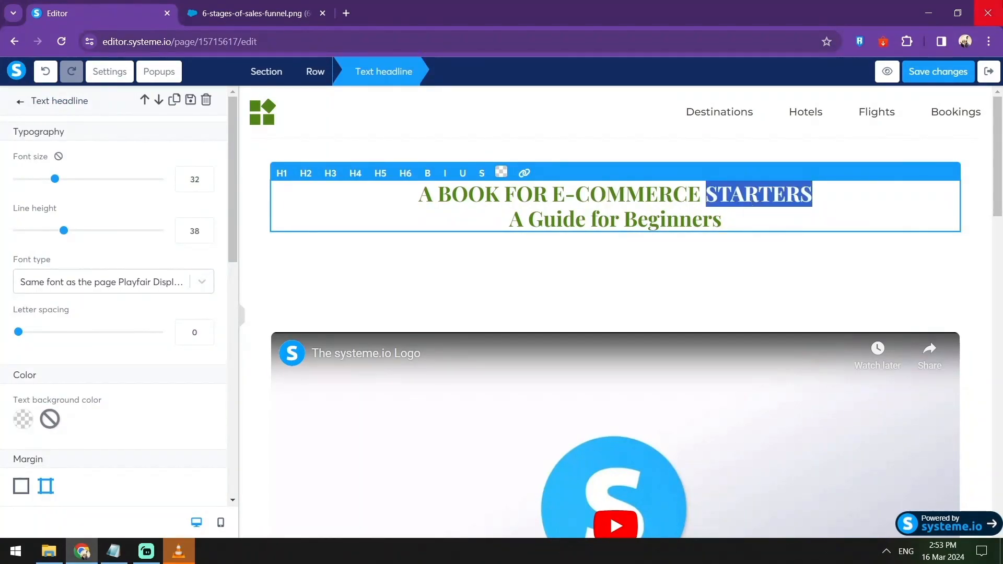
pyautogui.press('BackSpace')
pyautogui.press('BackSpace')
pyautogui.press('Down')
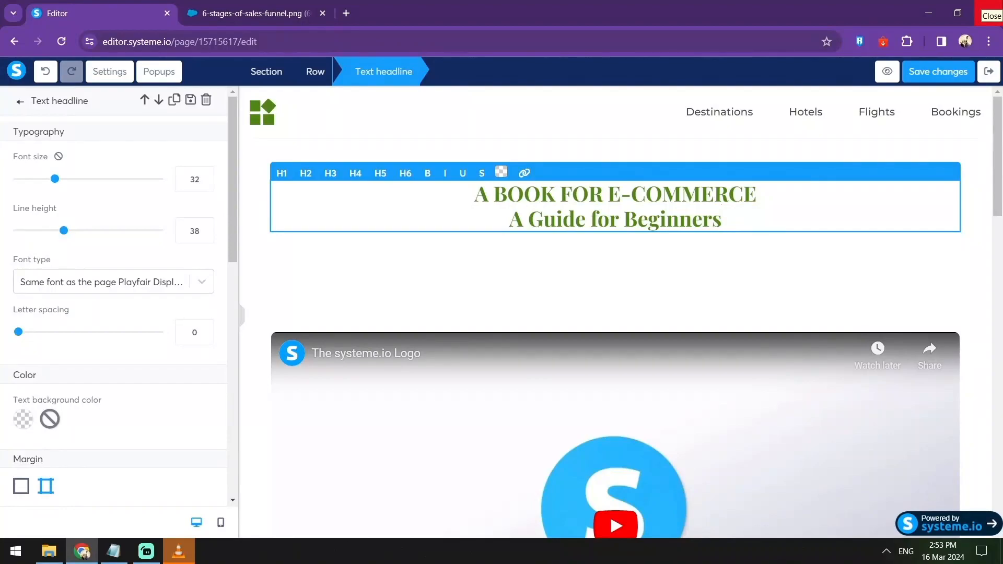
pyautogui.click(631, 300)
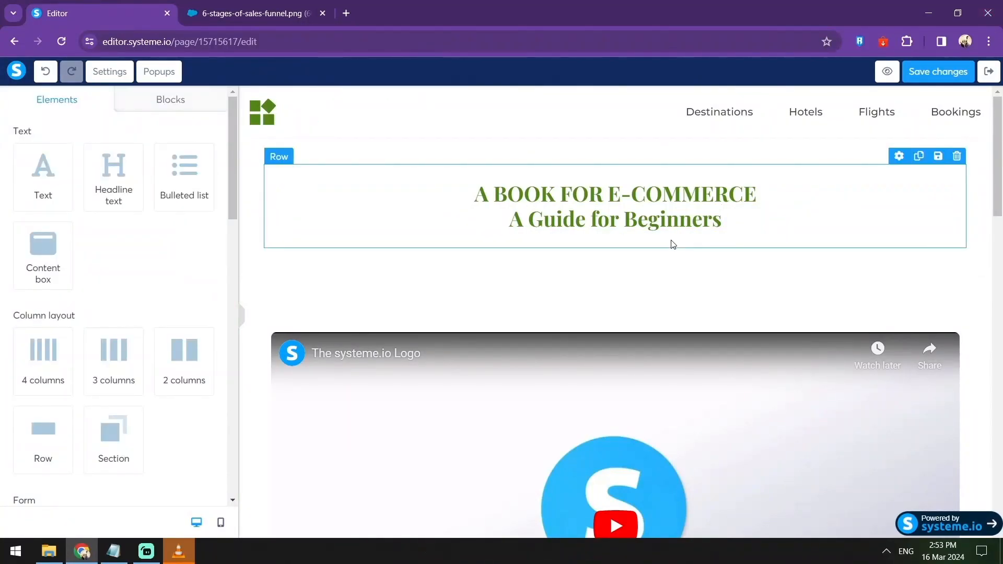
pyautogui.click(987, 71)
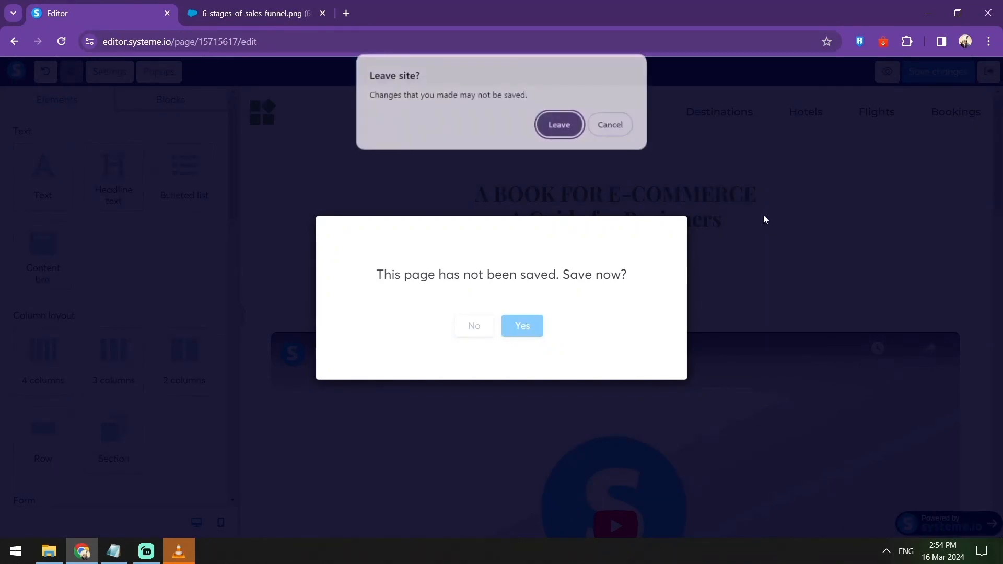
pyautogui.click(613, 130)
pyautogui.click(667, 235)
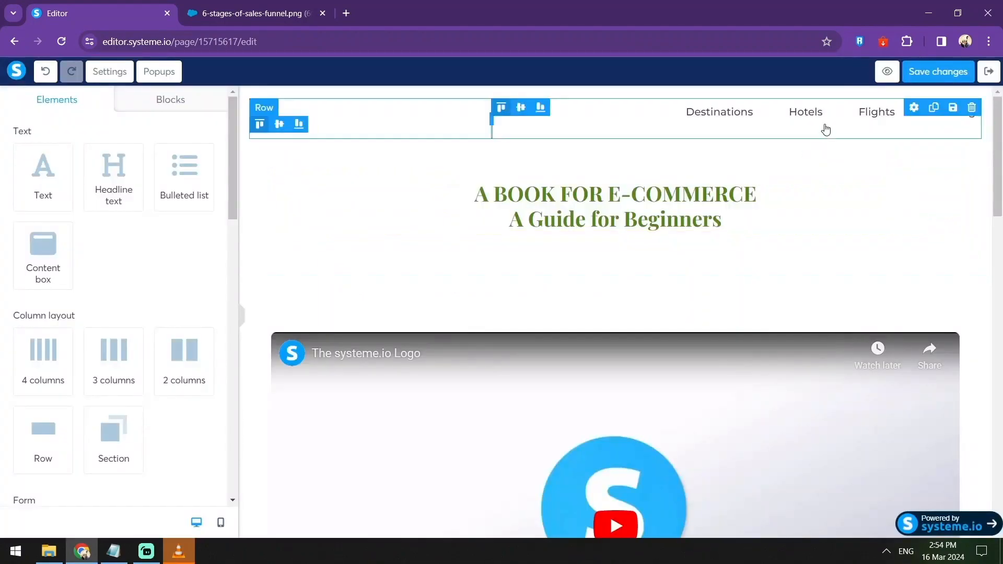
# Step: Open a preview of the order form page
pyautogui.click(886, 72)
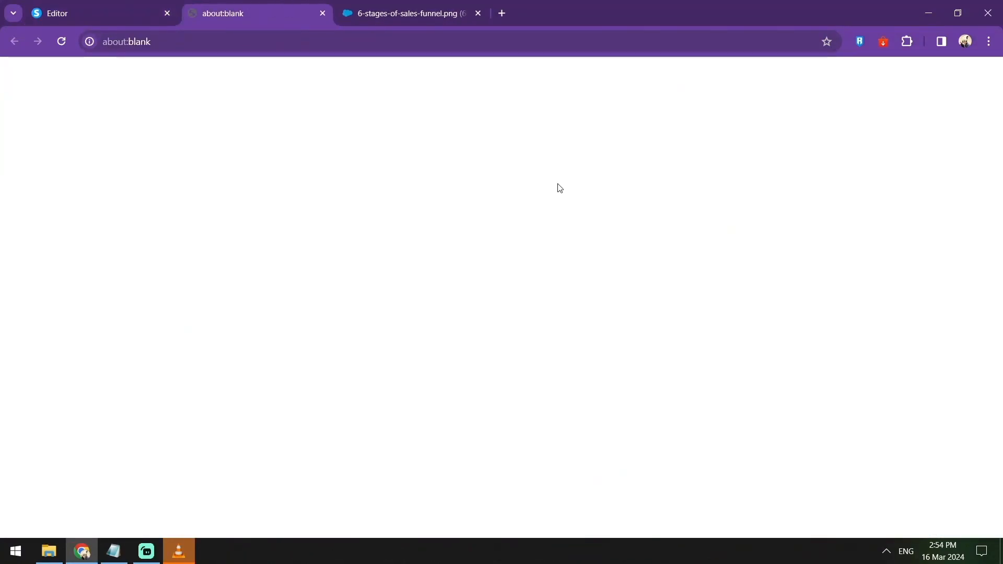